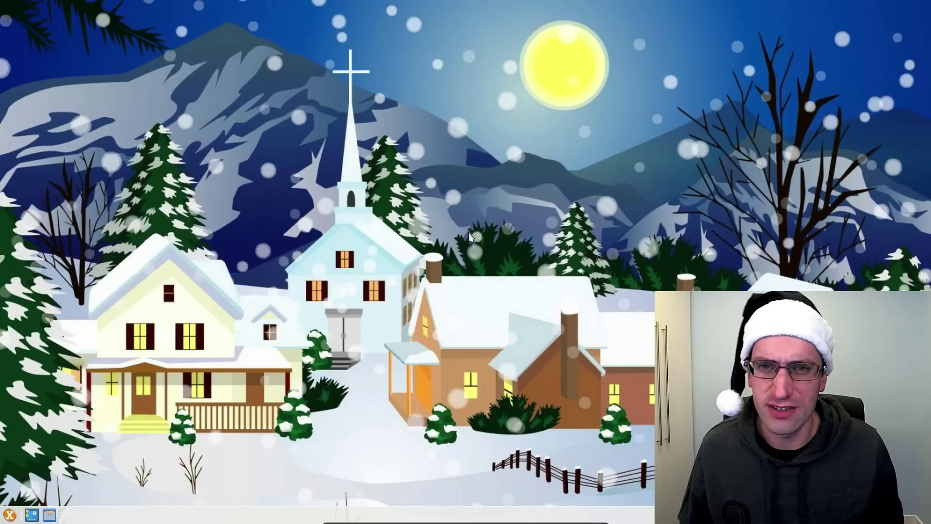
Browse the Accessories, Settings and All categories of the Whisker application menu
left_click(9, 516)
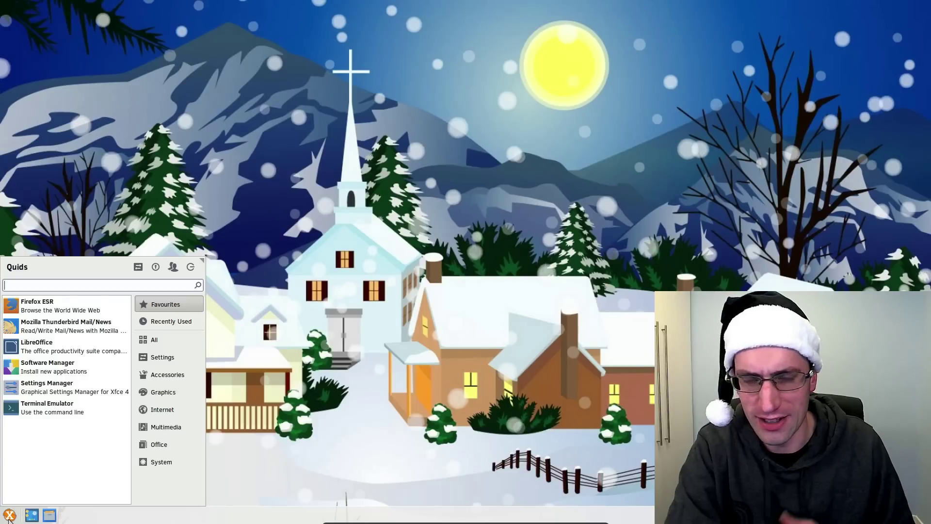
left_click(178, 374)
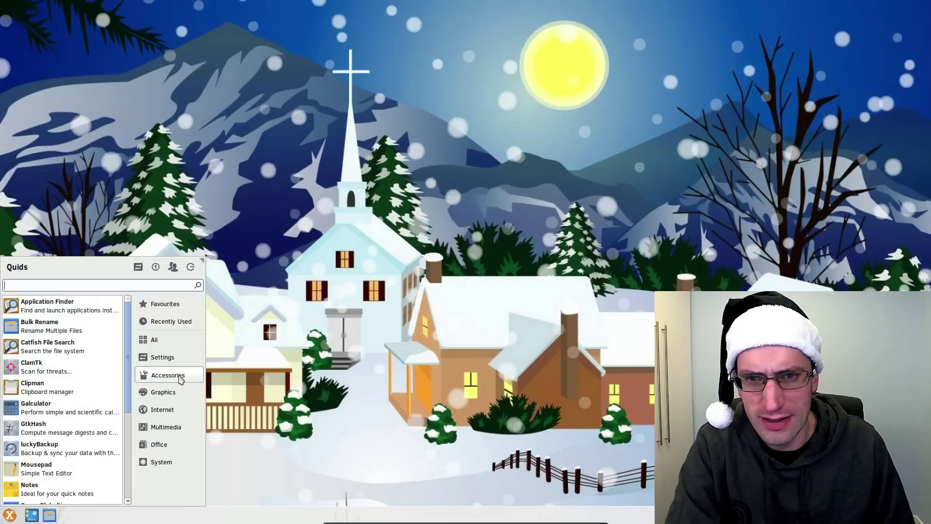
left_click(180, 357)
left_click(182, 345)
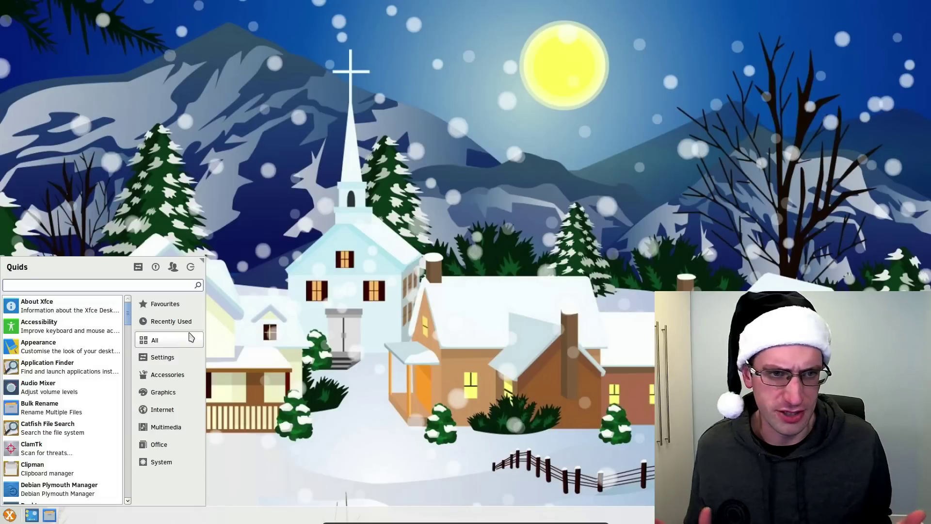
left_click(197, 363)
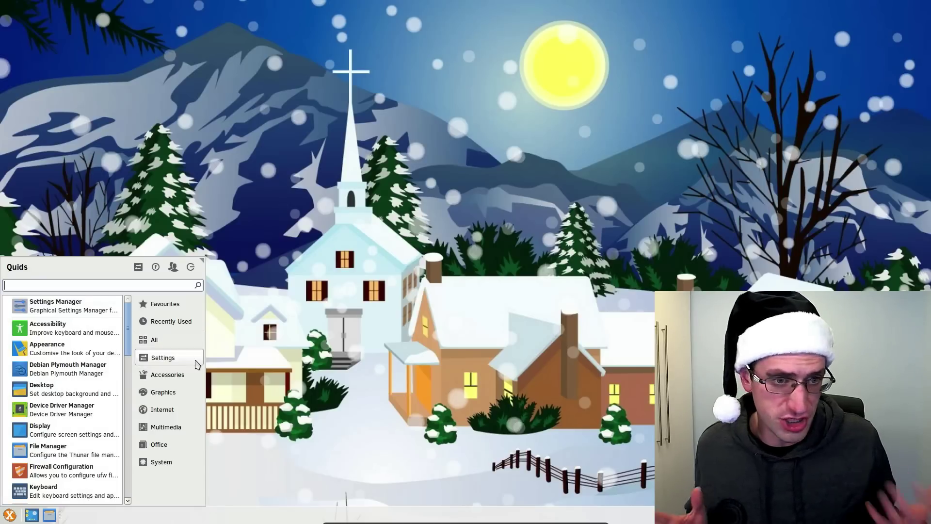
Launch Terminal Emulator from the menu search, run 'free -m', then close the terminal
type("ter")
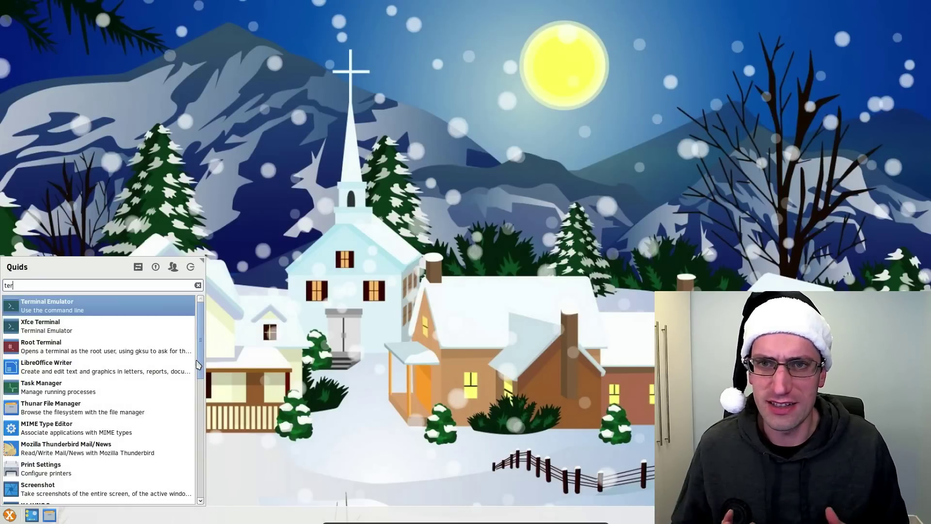
key("Return")
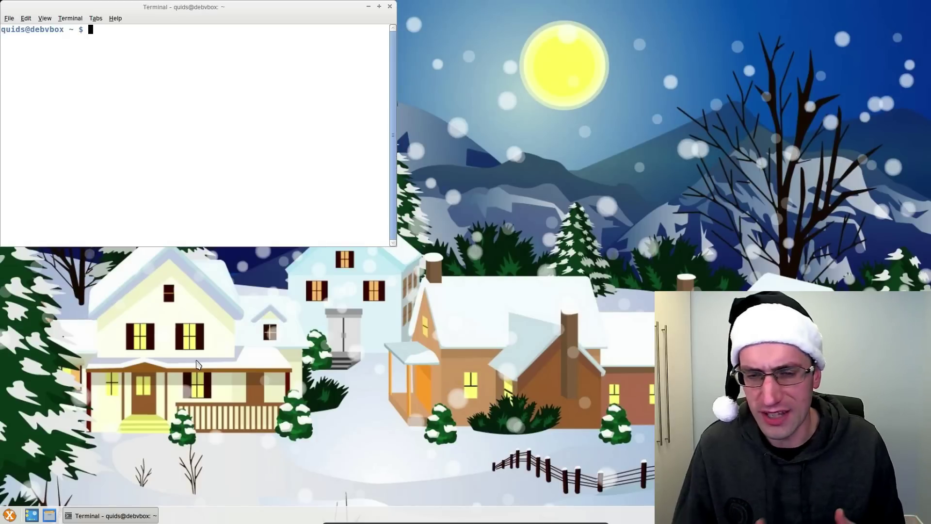
type("free -m")
key("Return")
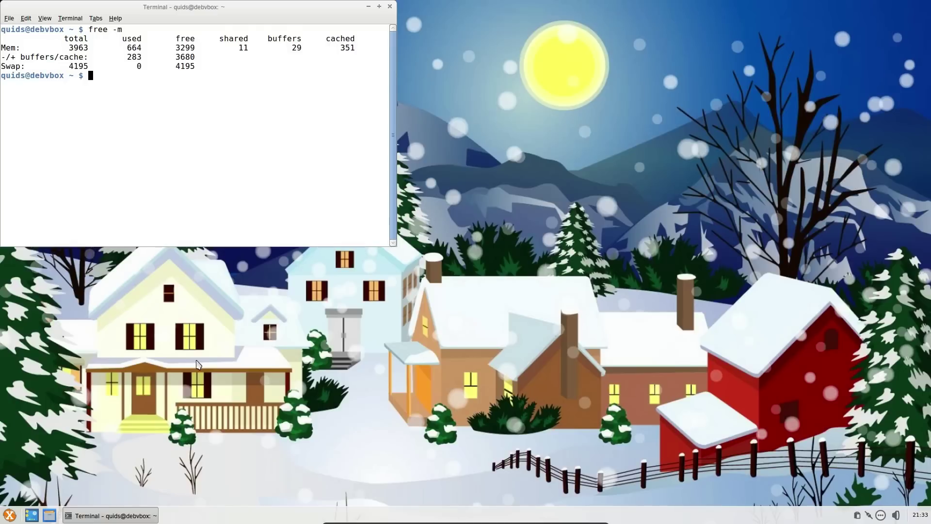
left_click(390, 8)
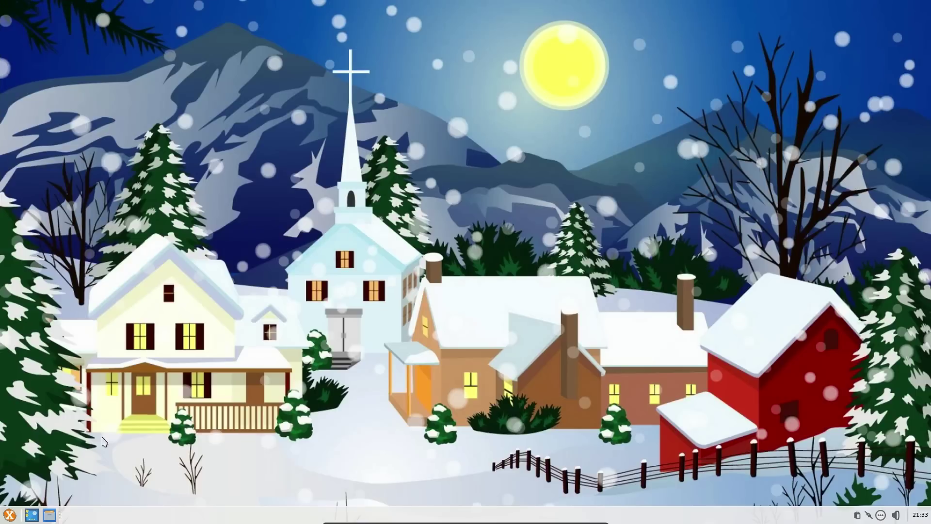
Search the application menu for 'wr' and select LibreOffice Writer in the results
left_click(10, 514)
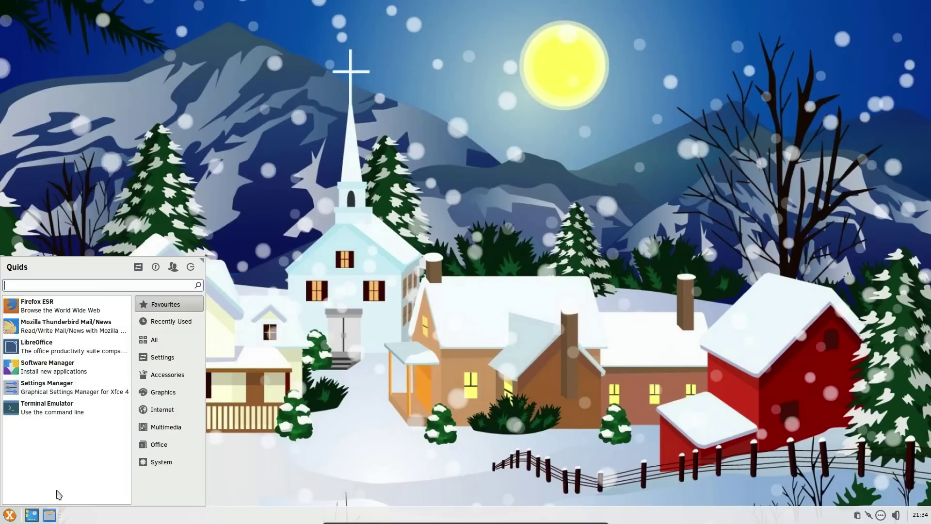
type("wr")
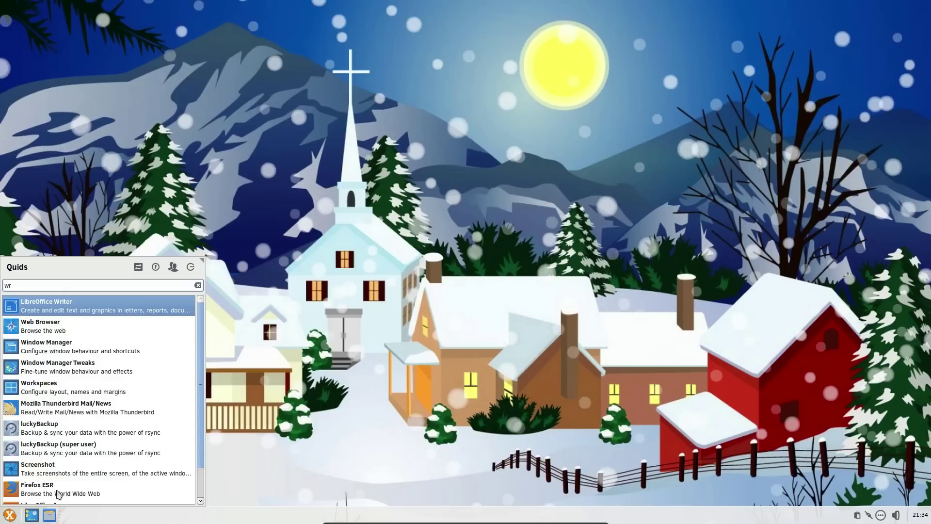
key("Down")
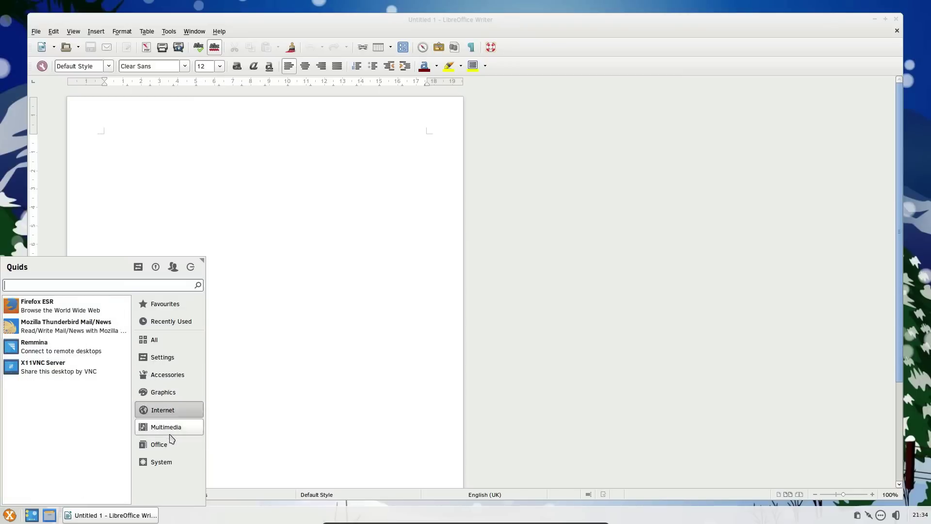
Browse the menu categories and All list, then resize the menu larger from its top-right corner
mouse_move(170, 443)
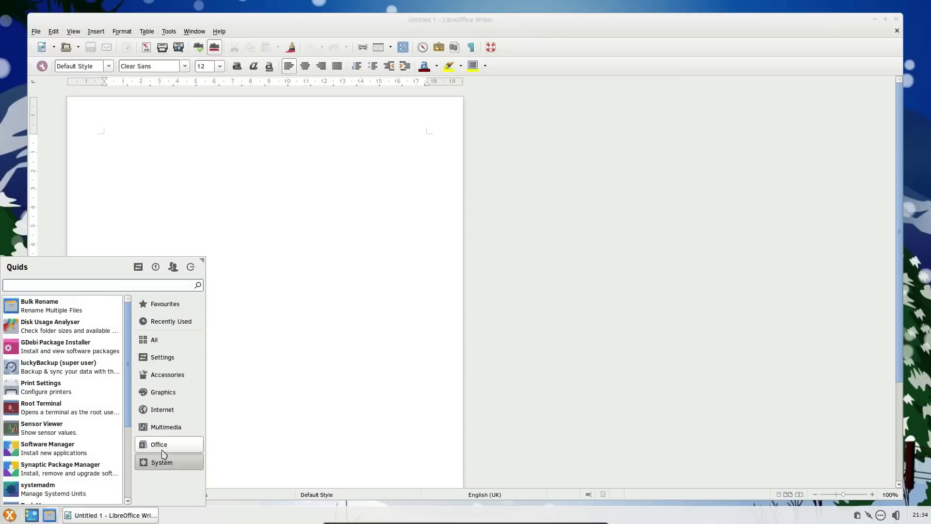
mouse_move(171, 411)
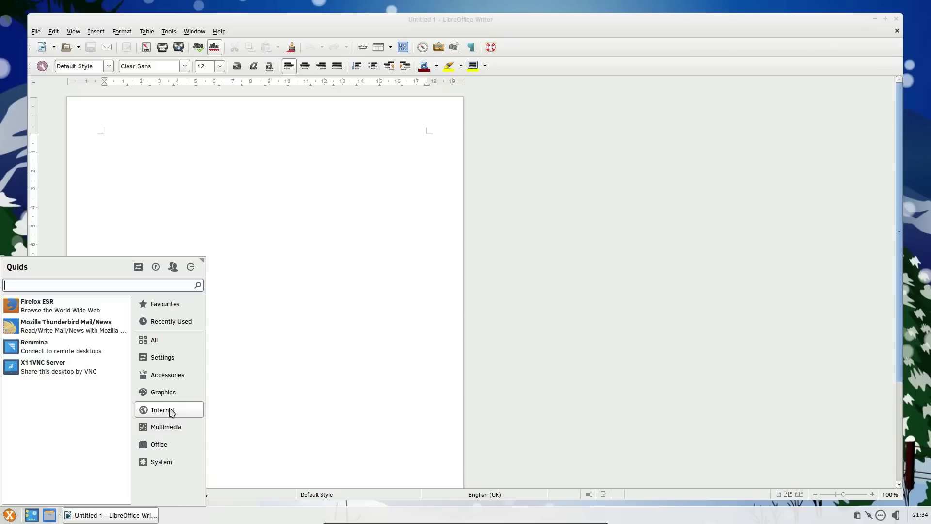
mouse_move(160, 339)
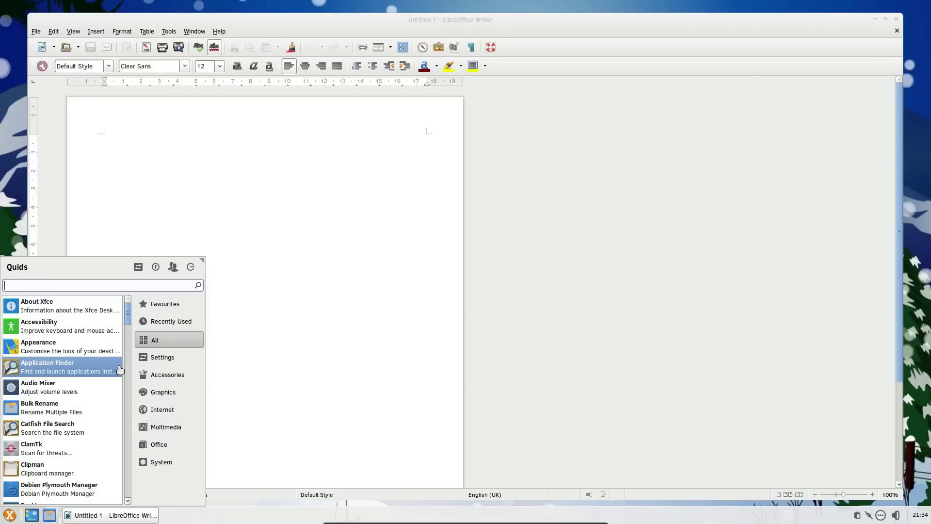
scroll(105, 380, "down", 5)
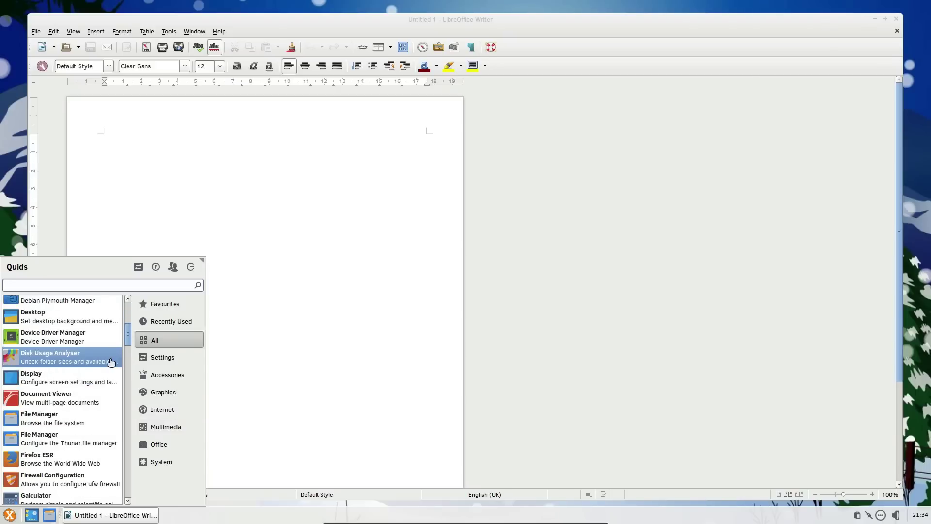
left_click_drag(128, 348, 128, 427)
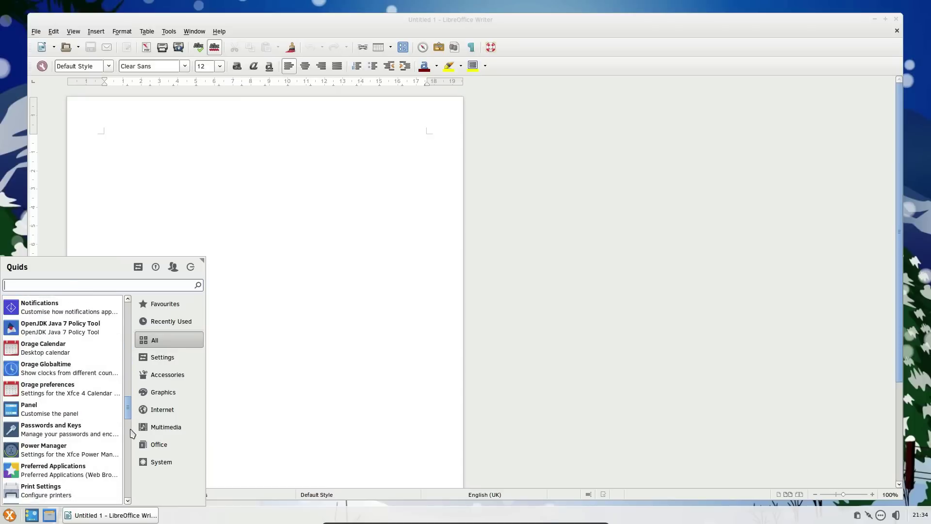
left_click(127, 500)
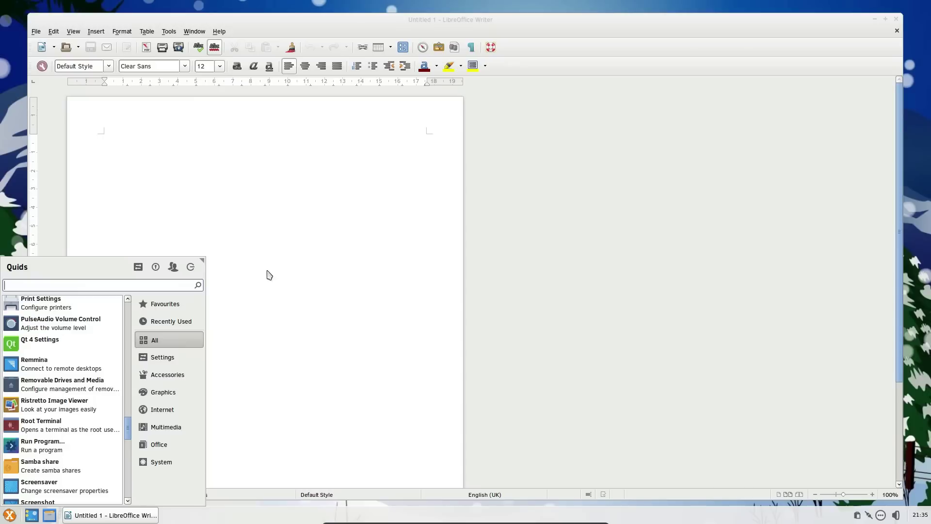
mouse_move(203, 260)
left_mouse_down()
mouse_move(235, 225)
mouse_move(212, 248)
left_mouse_up()
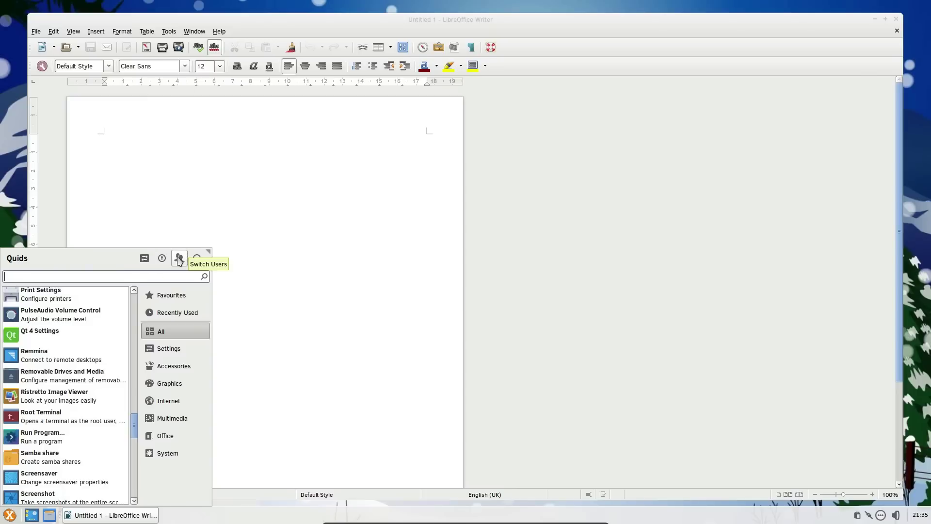
Open Appearance in the Settings Manager and apply the greybird-solydx style theme
left_click(144, 258)
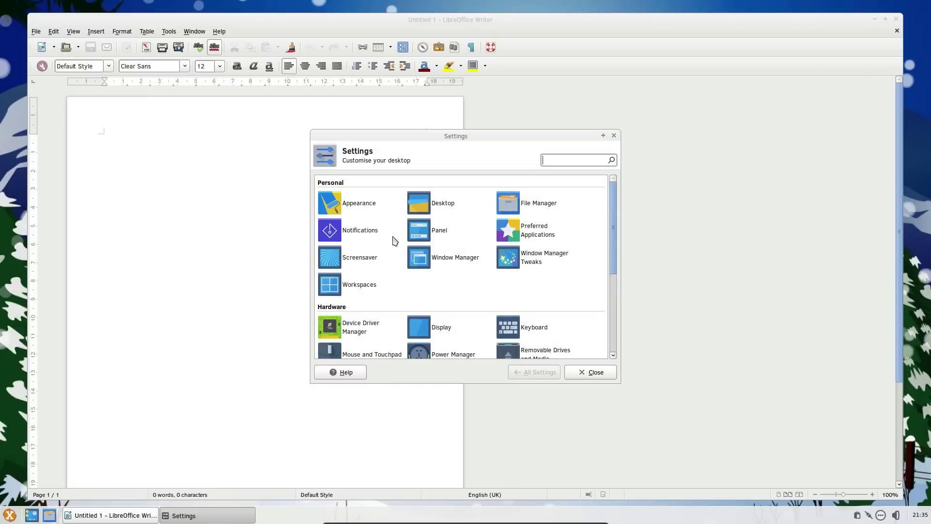
left_click(359, 206)
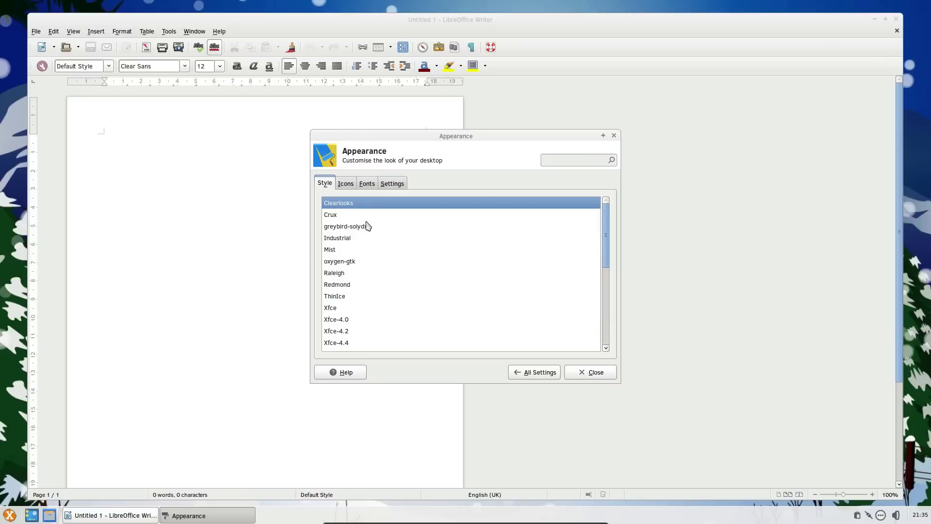
left_click(361, 229)
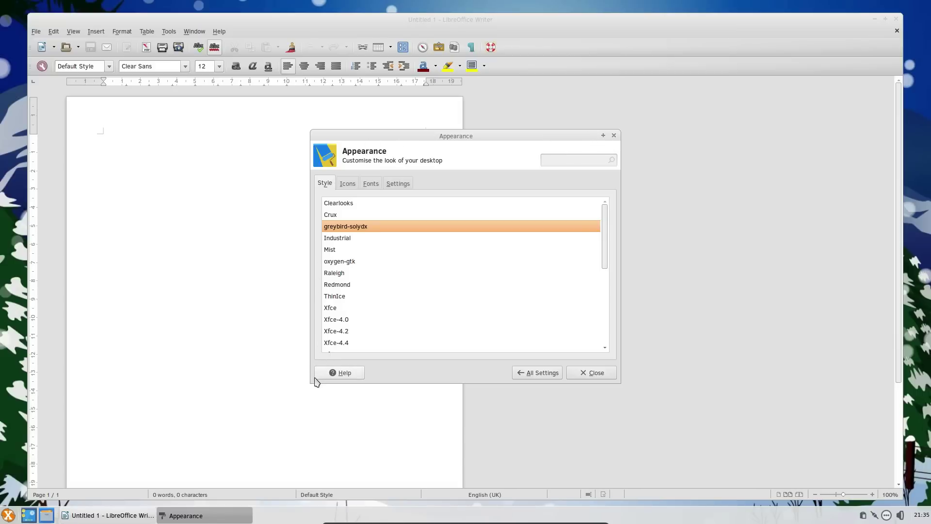
scroll(399, 285, "down", 5)
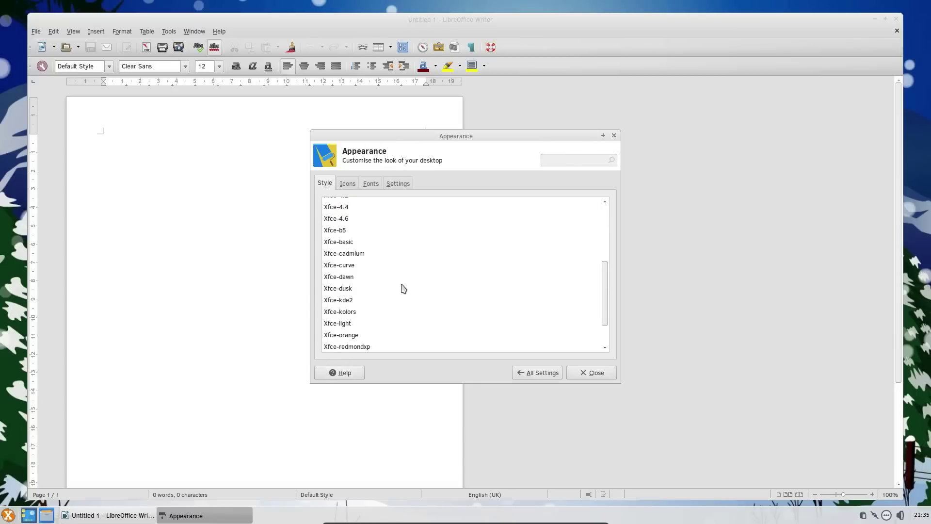
scroll(402, 289, "up", 5)
Look over the Icons, Fonts and Settings tabs, then return to All Settings
left_click(347, 183)
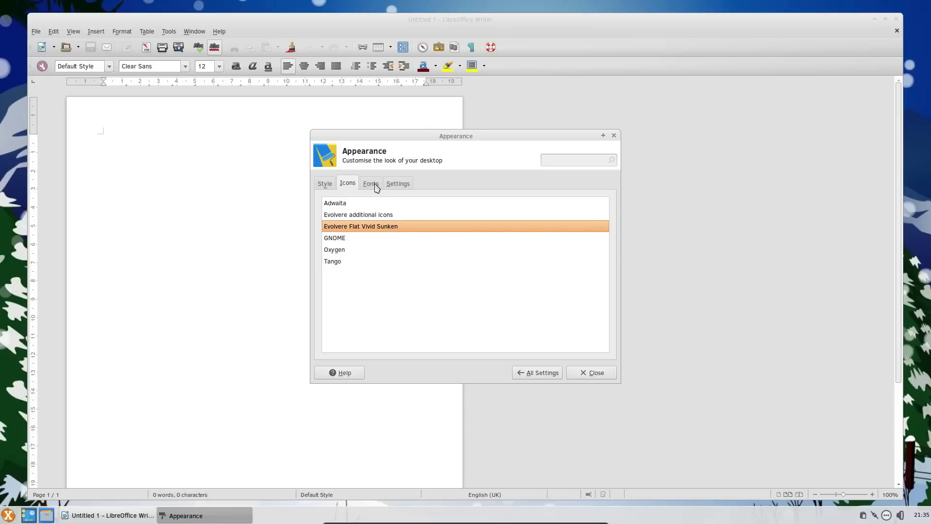
left_click(377, 187)
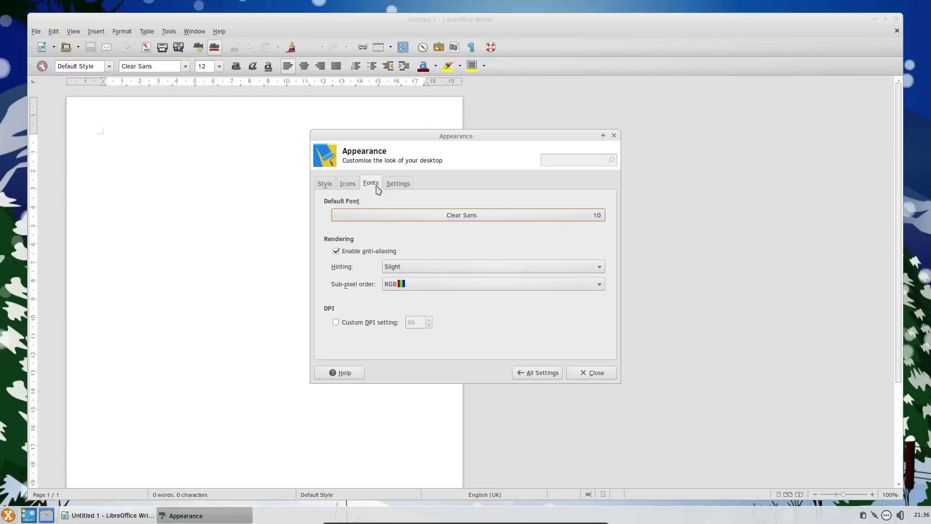
left_click(403, 186)
left_click(546, 375)
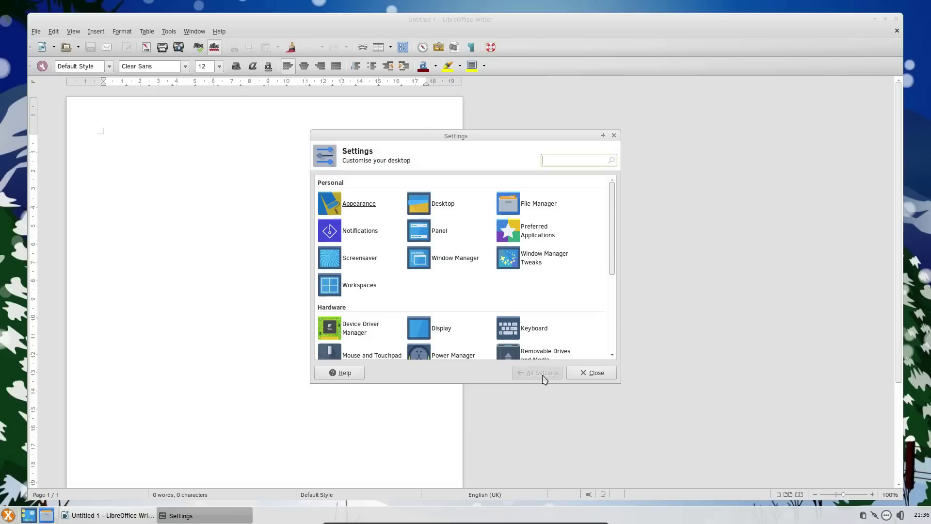
Close Writer and try panel modes Vertical and Deskbar before returning to Horizontal
left_click(438, 233)
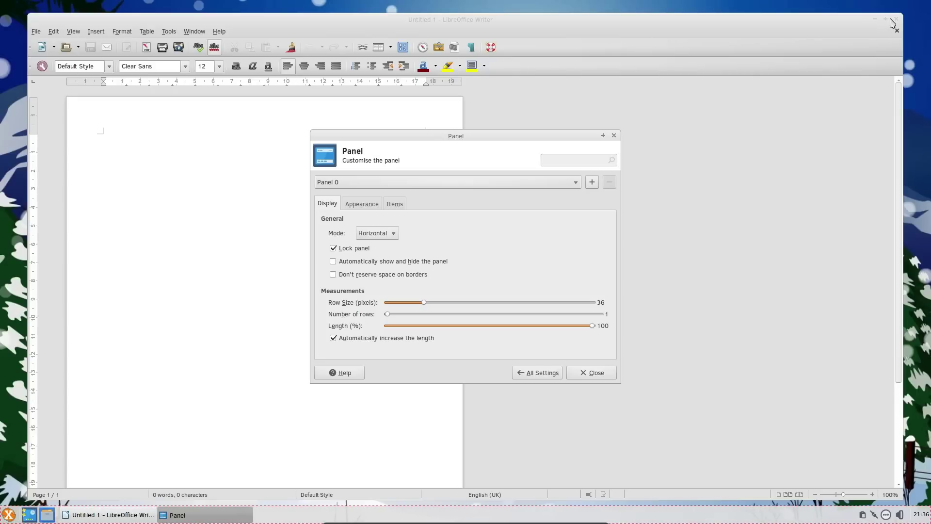
left_click(896, 19)
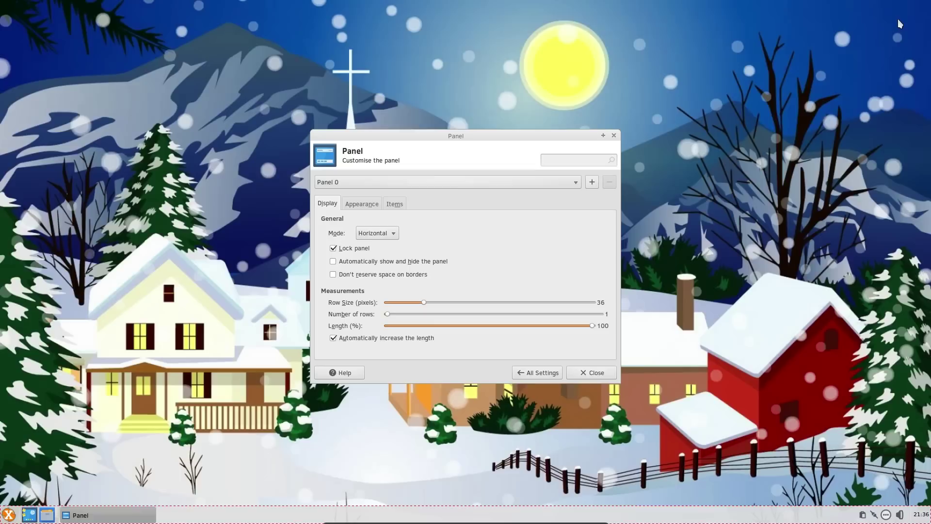
left_click(379, 233)
left_click(381, 244)
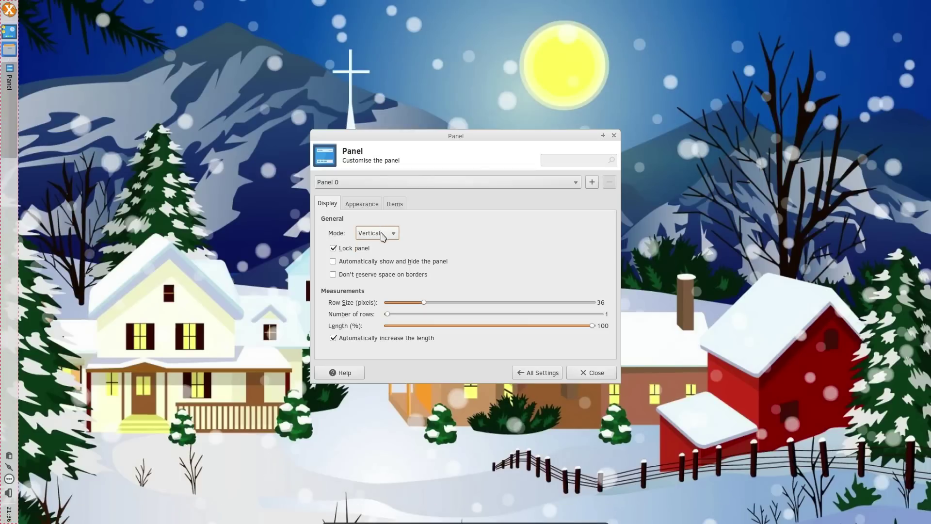
left_click(383, 233)
left_click(383, 245)
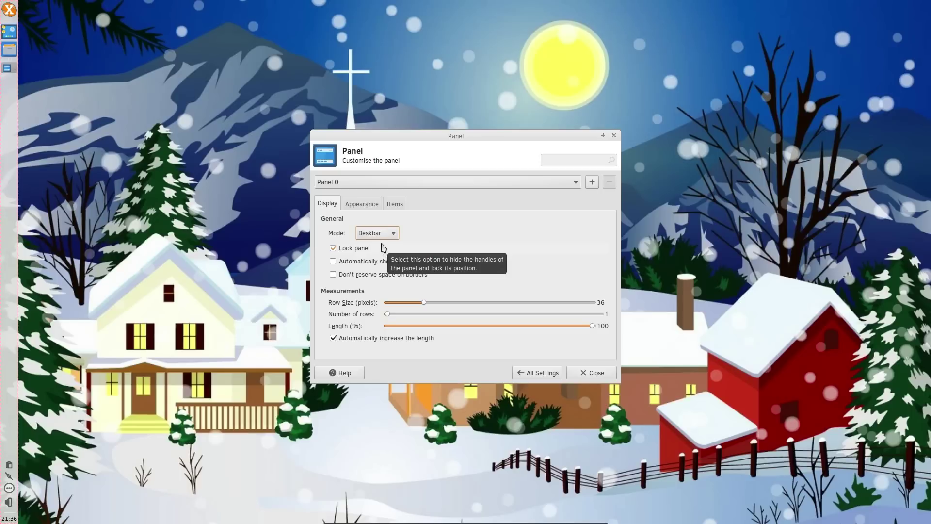
left_click(383, 234)
left_click(380, 206)
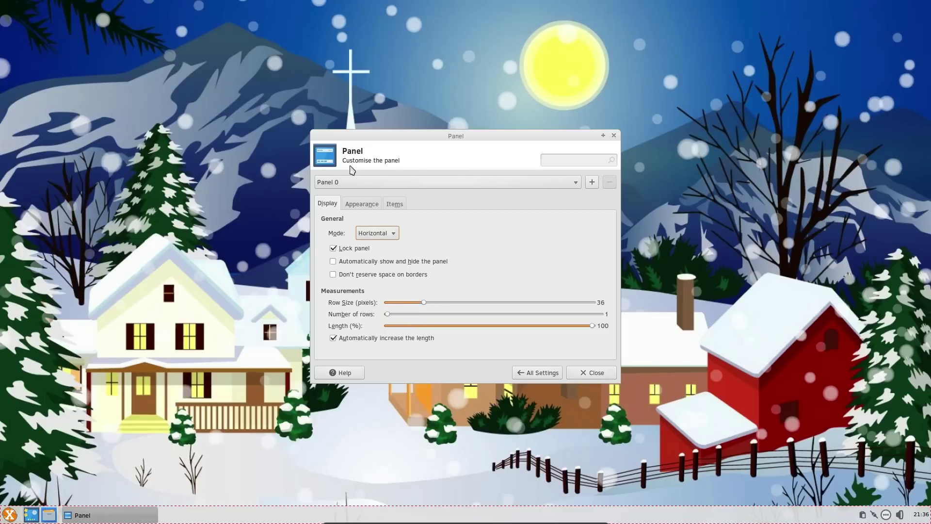
Give the panel a solid colour background of teal #17A4C1 at alpha 83
left_click(362, 203)
left_click_drag(592, 247, 460, 248)
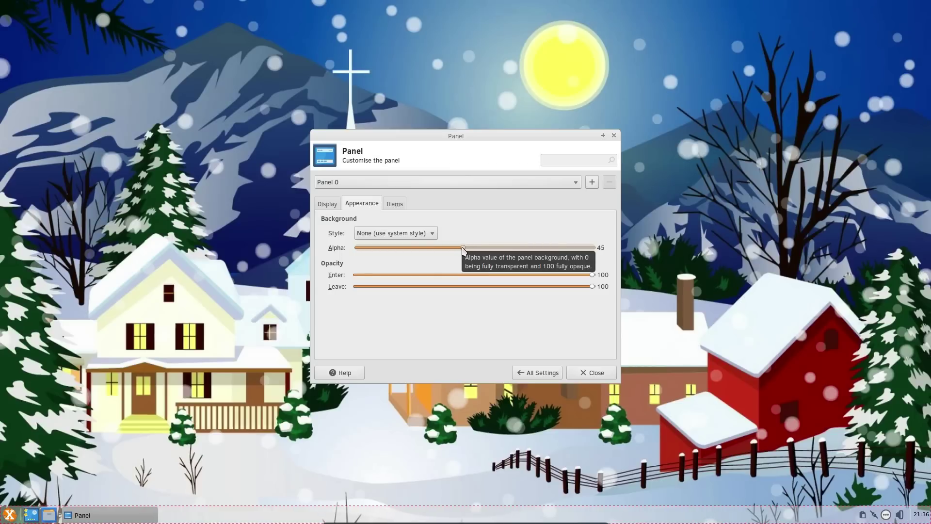
left_click(552, 248)
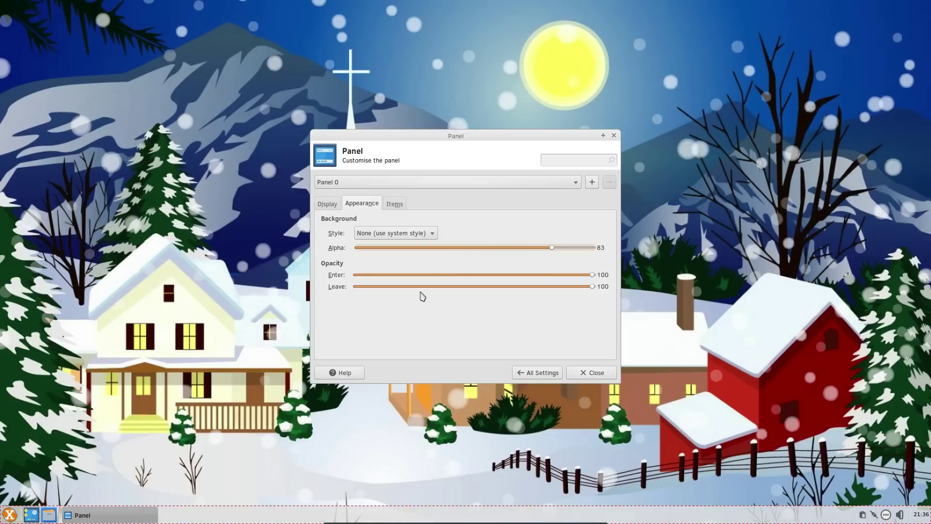
left_click(411, 233)
left_click(408, 248)
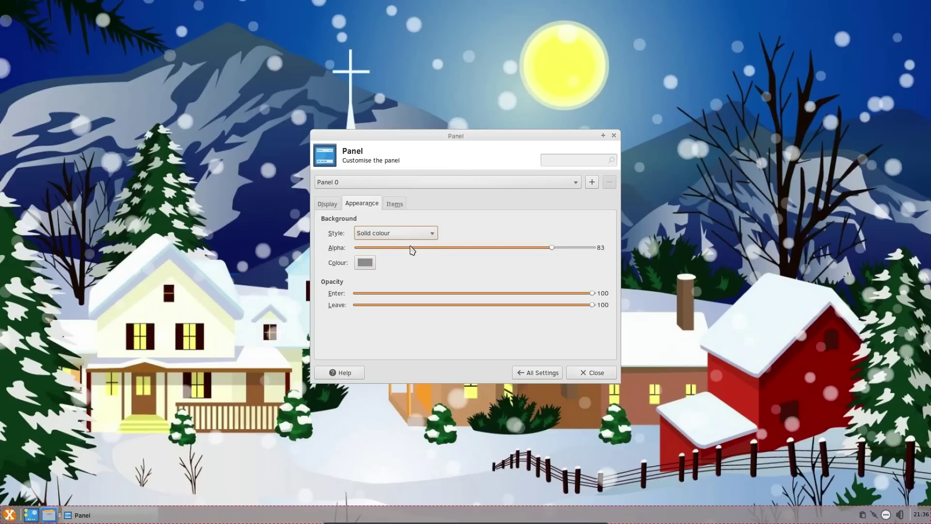
left_click(364, 263)
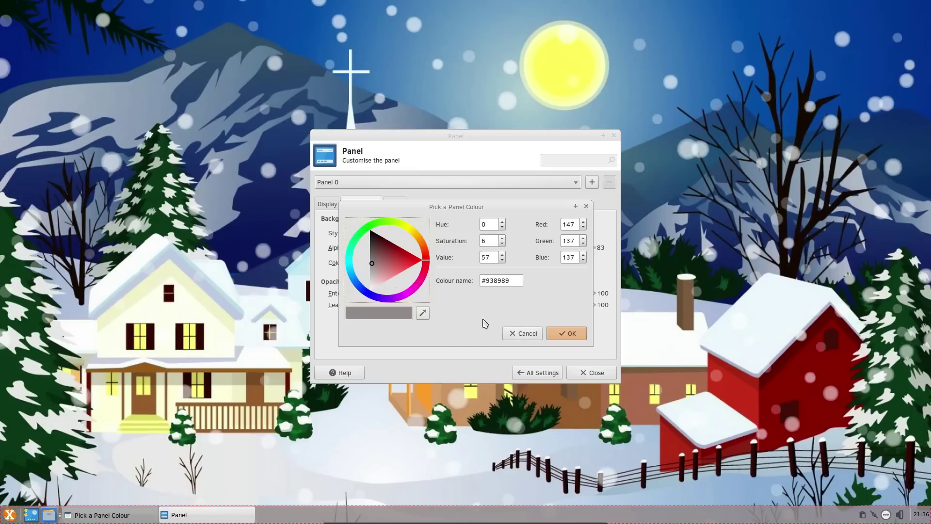
left_click(349, 266)
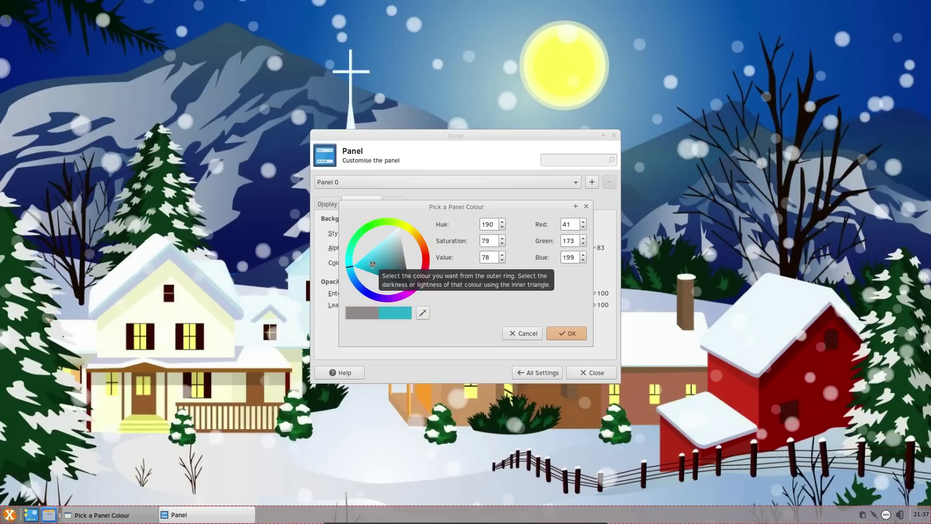
left_click_drag(373, 264, 371, 267)
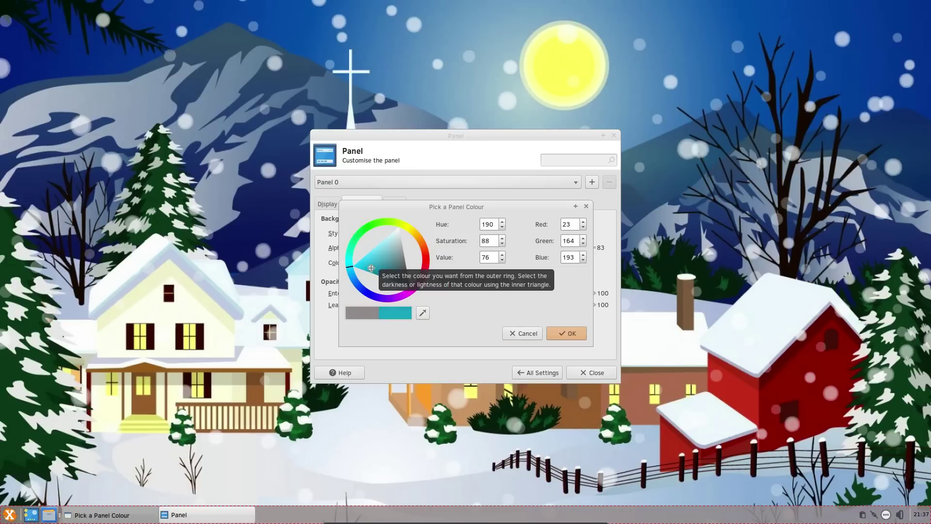
left_click(567, 334)
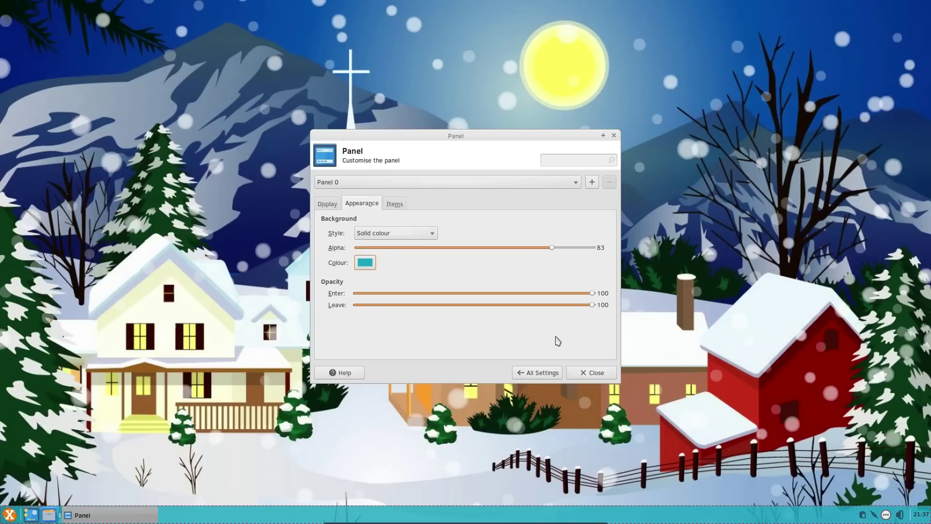
View the panel's Items list, then select the Documents folder in Thunar's home folder
left_click(394, 203)
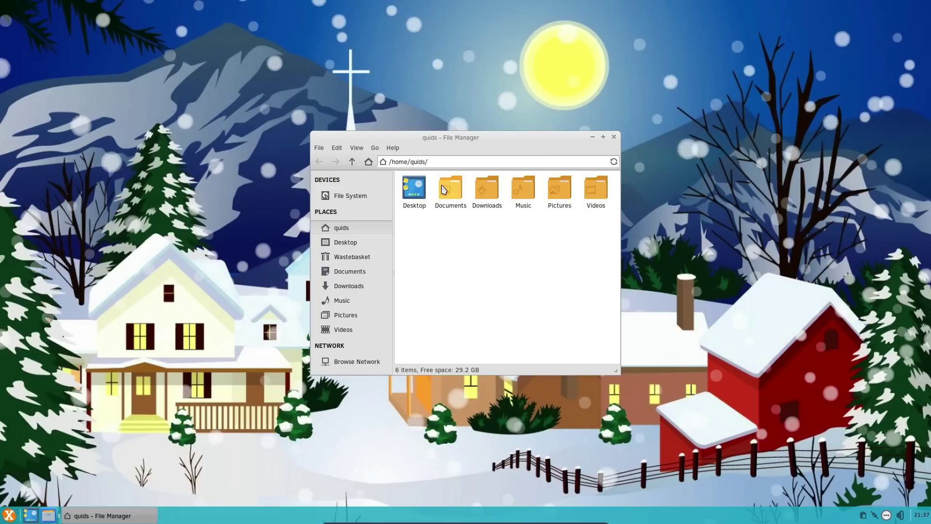
left_click(443, 189)
Open Documents in a new tab, then show the Behaviour tab of Thunar's Preferences
middle_click(446, 185)
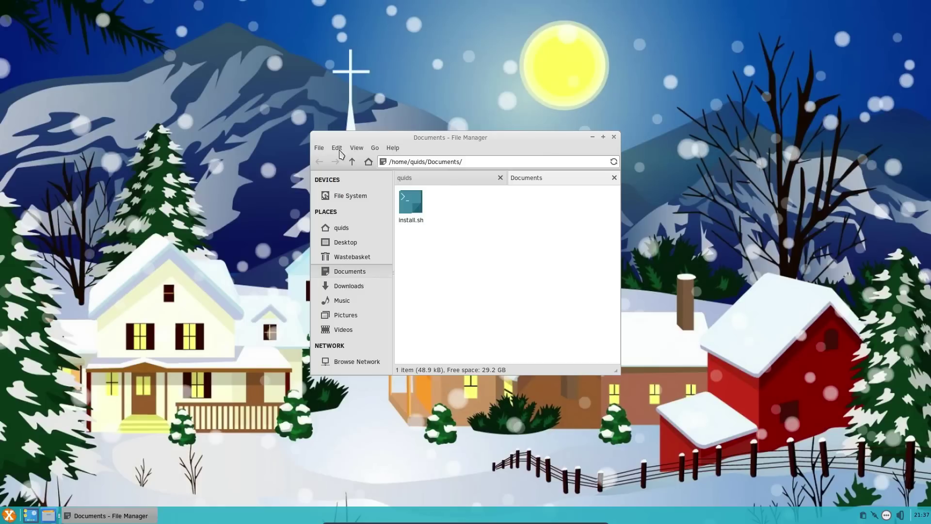
left_click(340, 151)
left_click(362, 315)
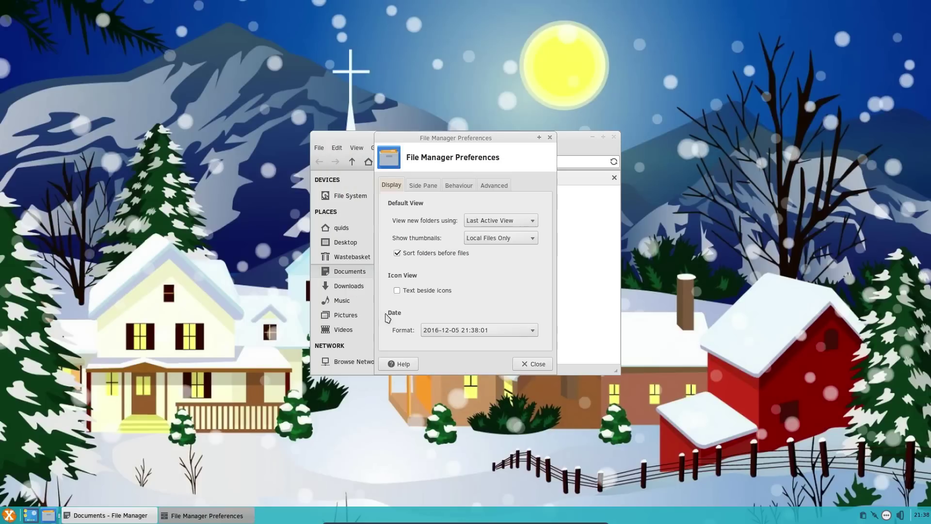
left_click(458, 187)
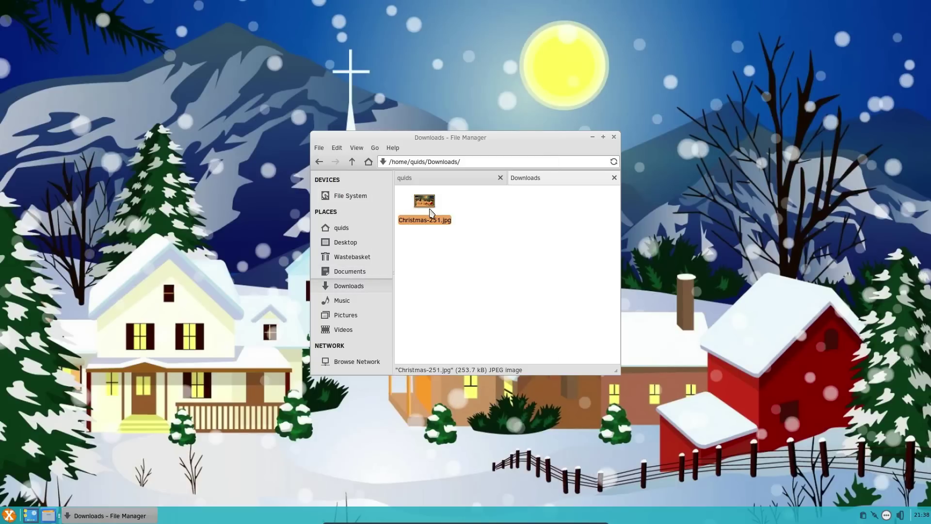
Open Christmas-251.jpg in Ristretto and cancel the Edit with application chooser
double_click(436, 208)
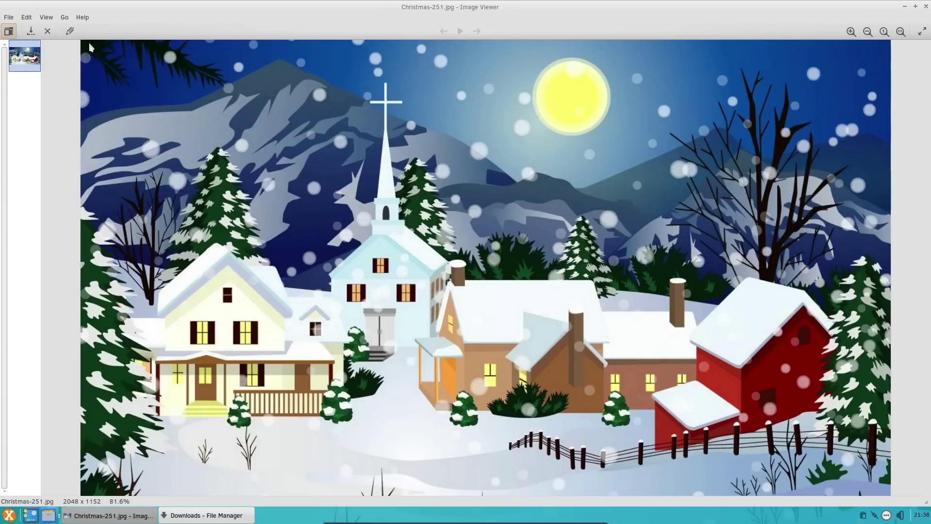
left_click(70, 31)
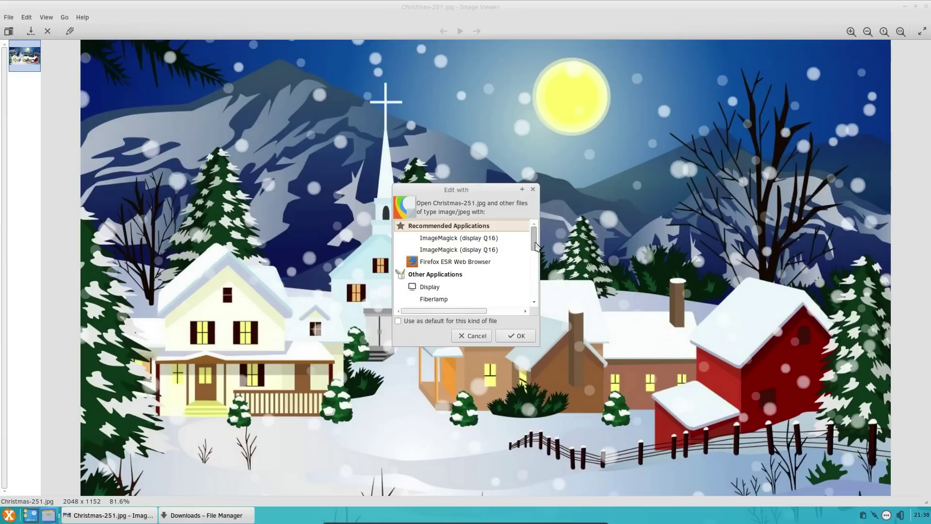
left_click_drag(535, 245, 536, 304)
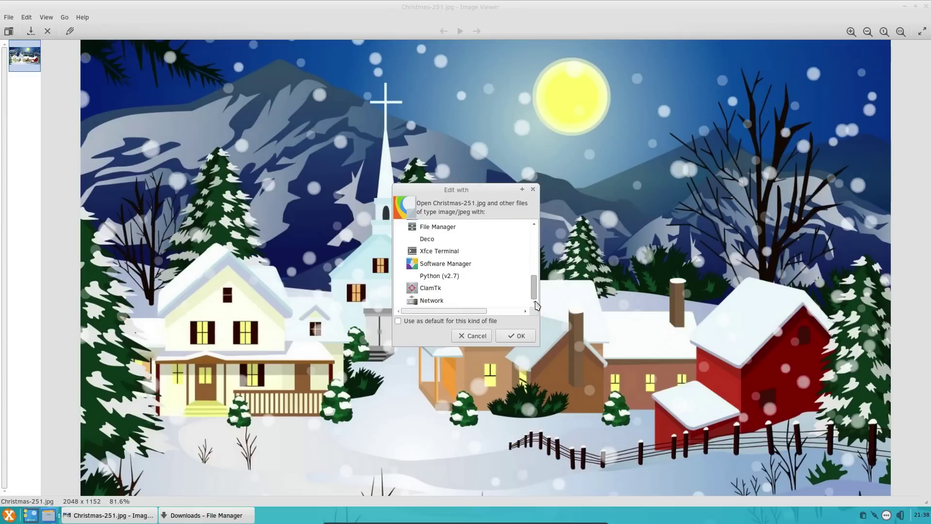
left_click(488, 336)
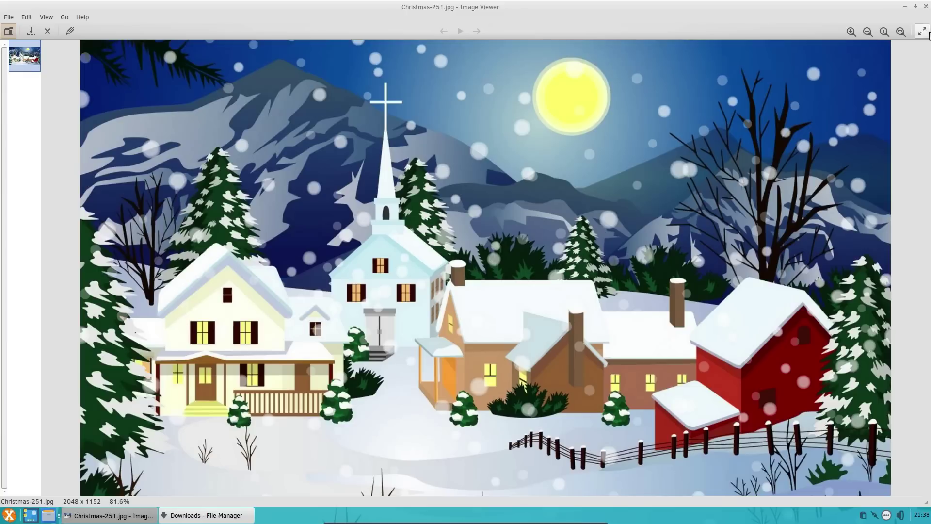
View Ristretto's About information, close it, and open install.sh in Mousepad
left_click(83, 17)
left_click(95, 29)
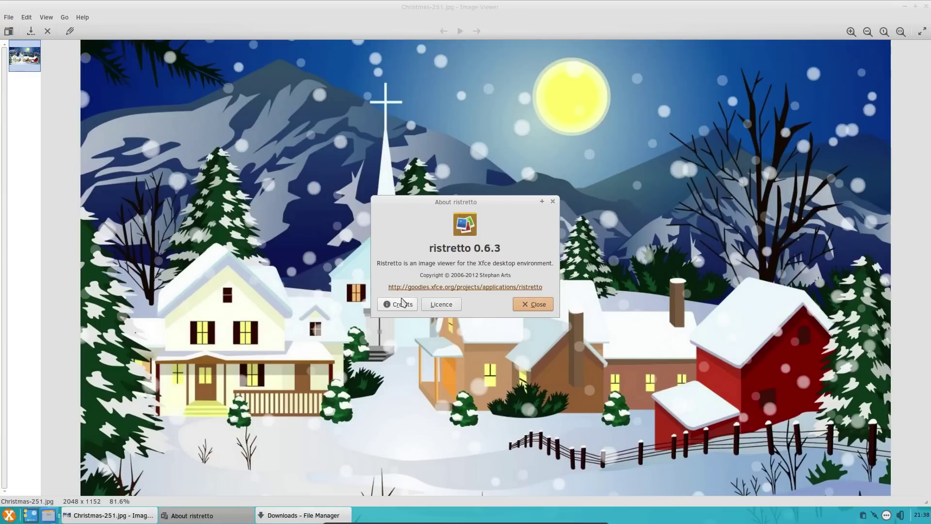
left_click(518, 306)
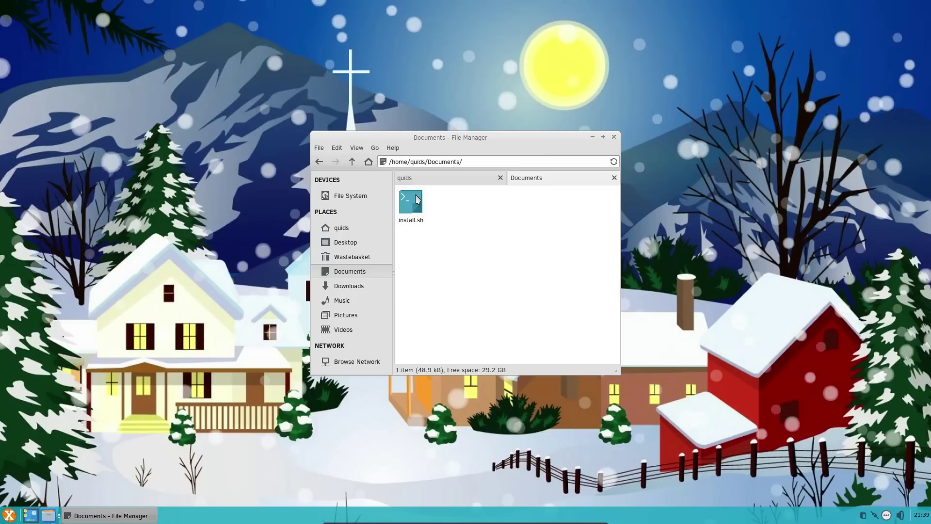
double_click(416, 198)
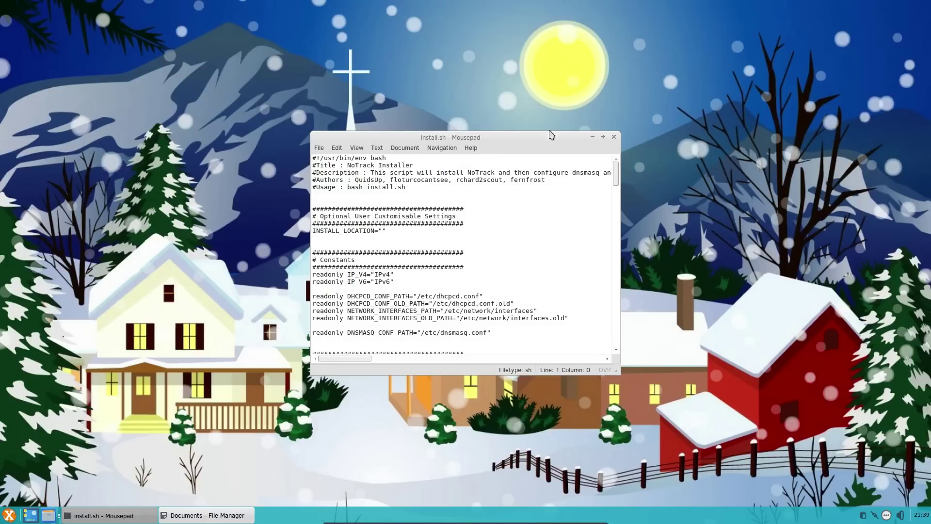
Maximize Mousepad and scroll through the NoTrack install.sh script
left_click(603, 137)
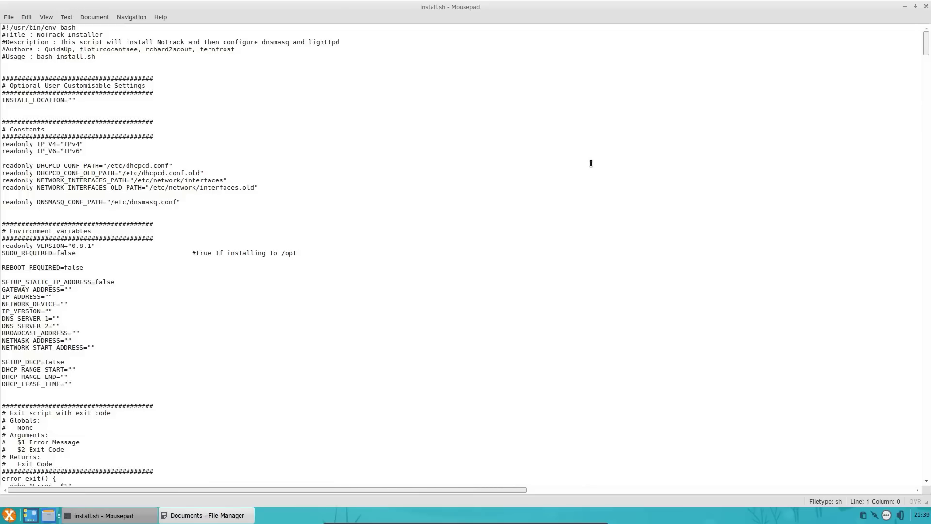
scroll(322, 243, "down", 20)
left_click_drag(322, 13, 368, 2)
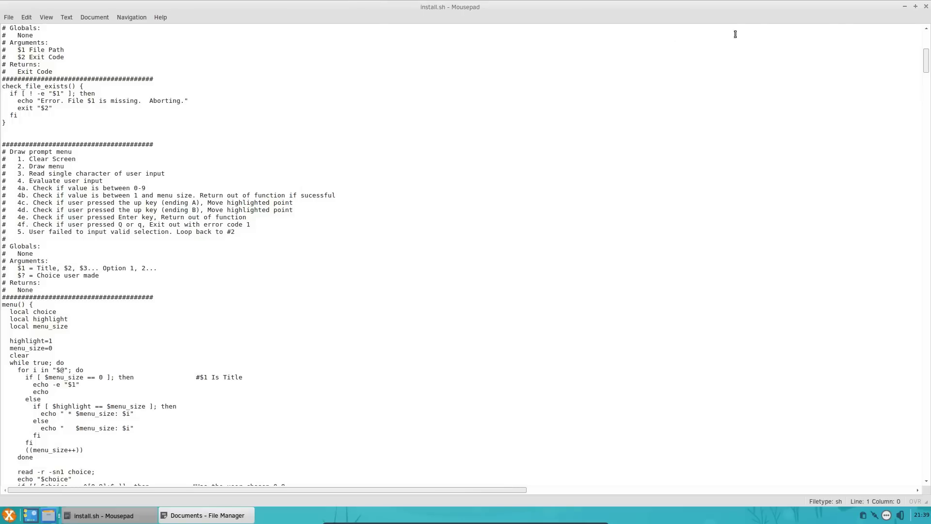
left_click(926, 7)
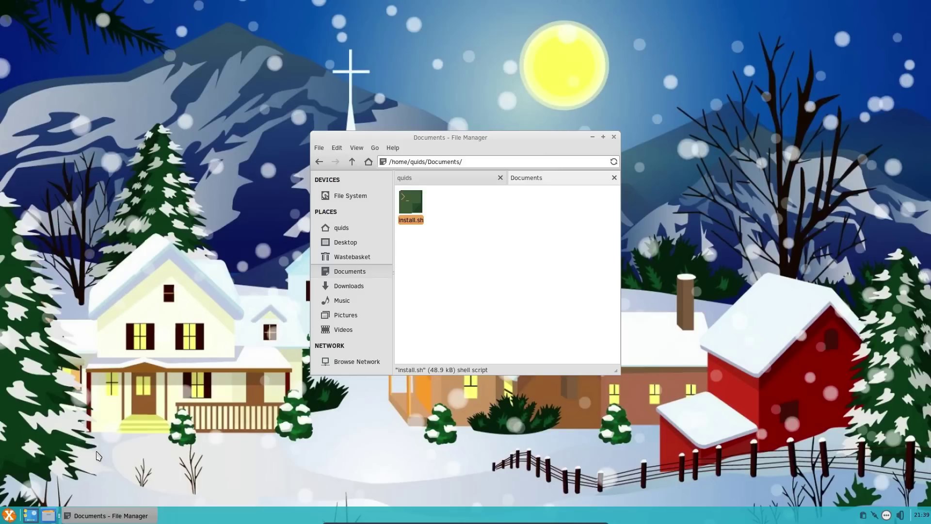
left_click(9, 515)
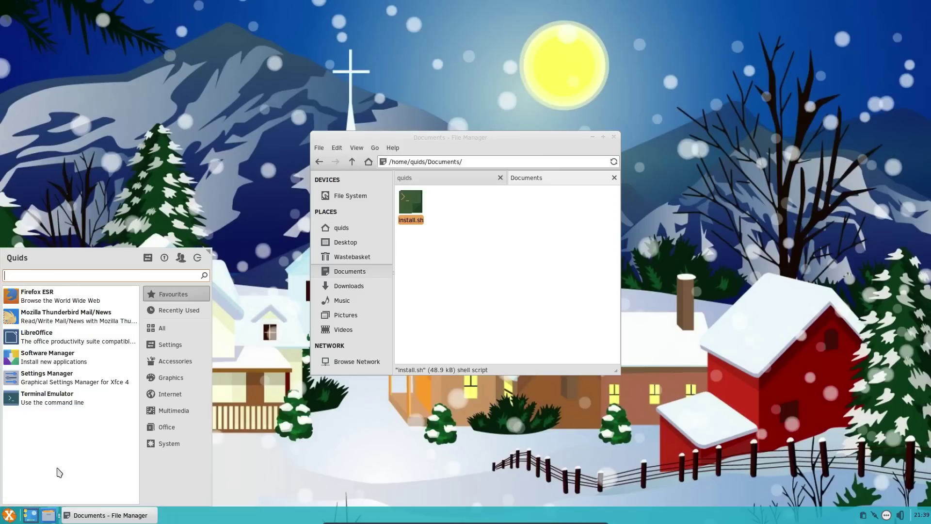
type("vlc")
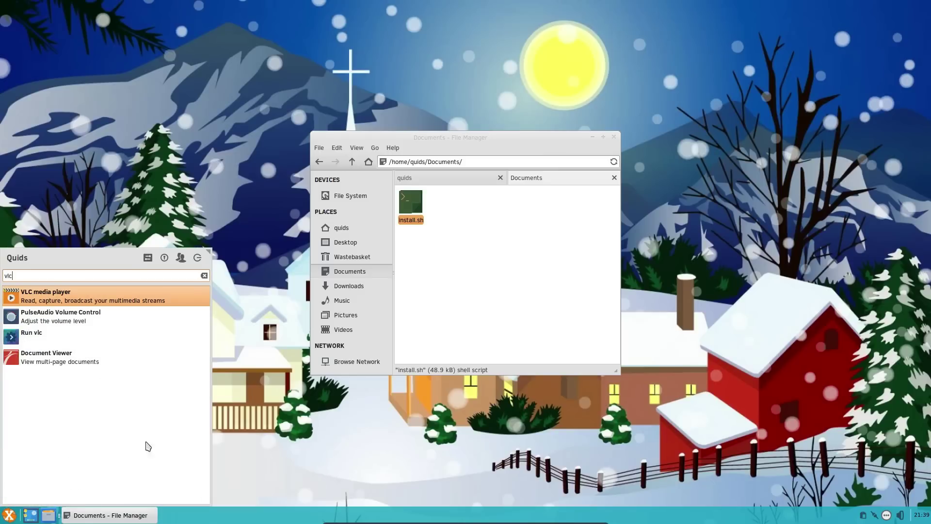
left_click(71, 291)
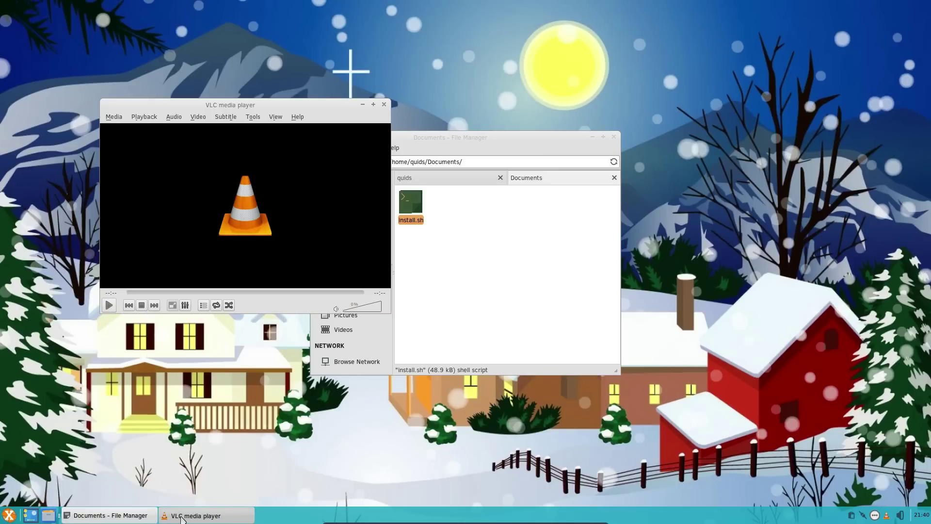
right_click(200, 517)
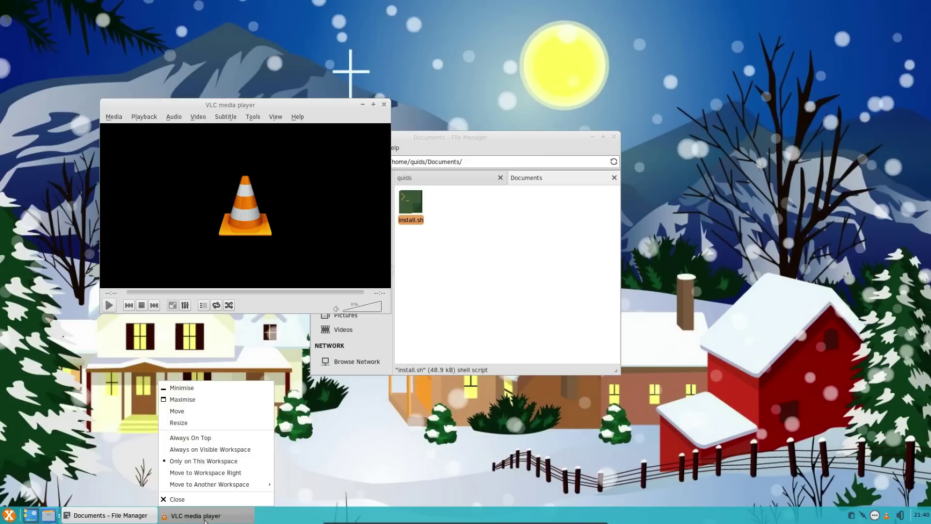
left_click(888, 518)
right_click(888, 518)
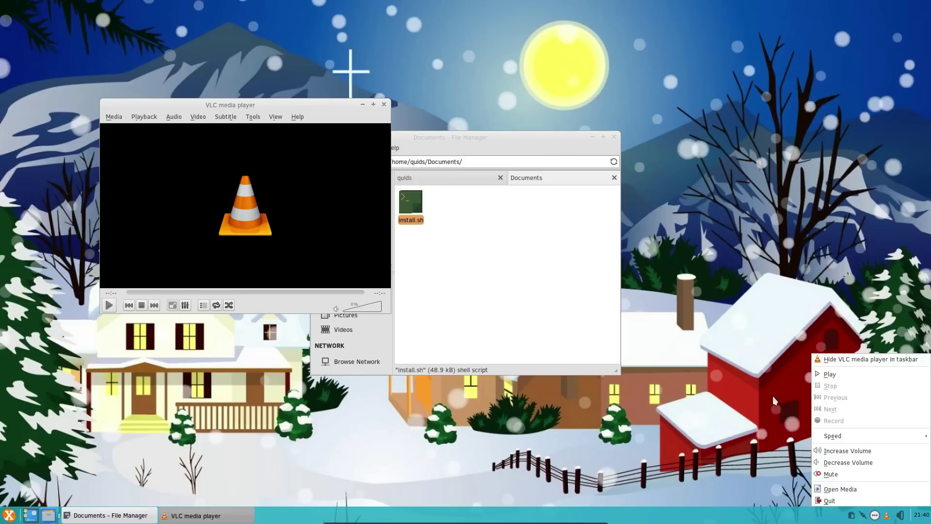
left_click(830, 500)
left_click(9, 515)
left_click(226, 509)
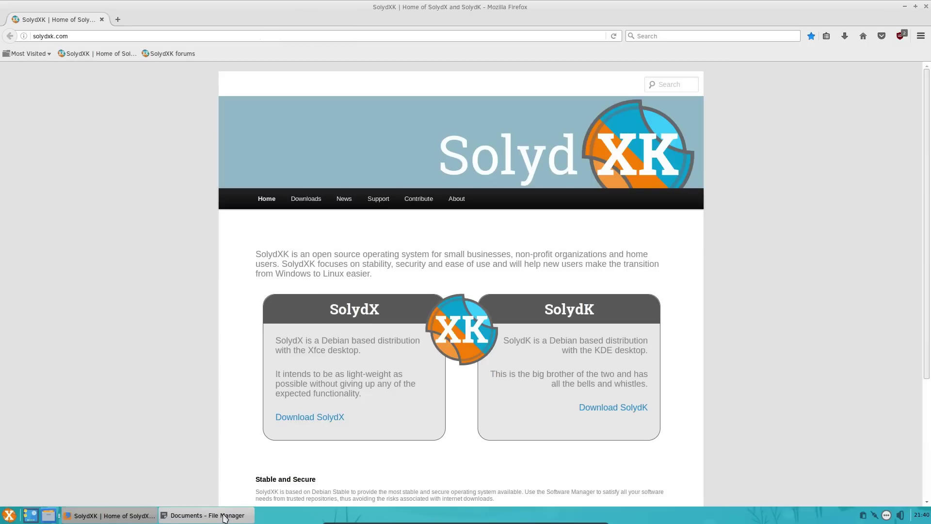
Bring up the window options menu for the file manager from the taskbar
right_click(219, 518)
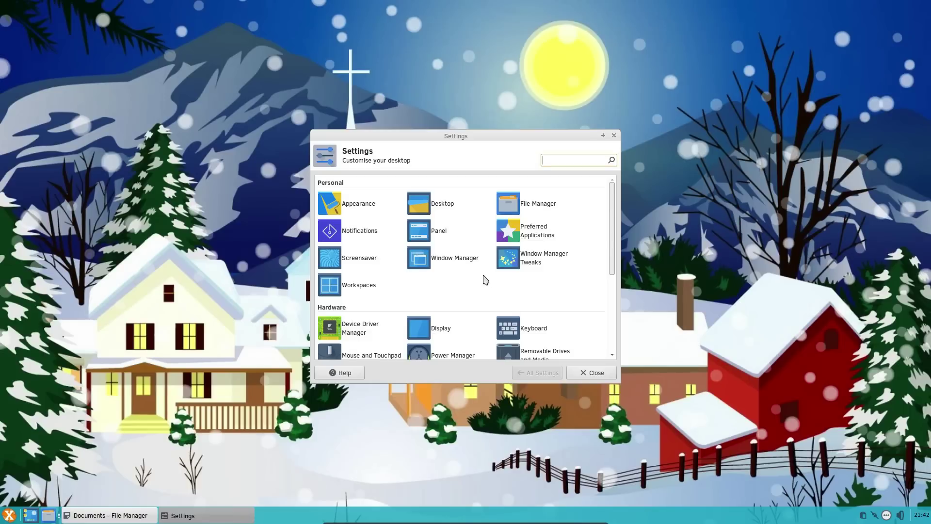
Open Window Manager Tweaks and look over its Compositor tab settings
left_click(516, 262)
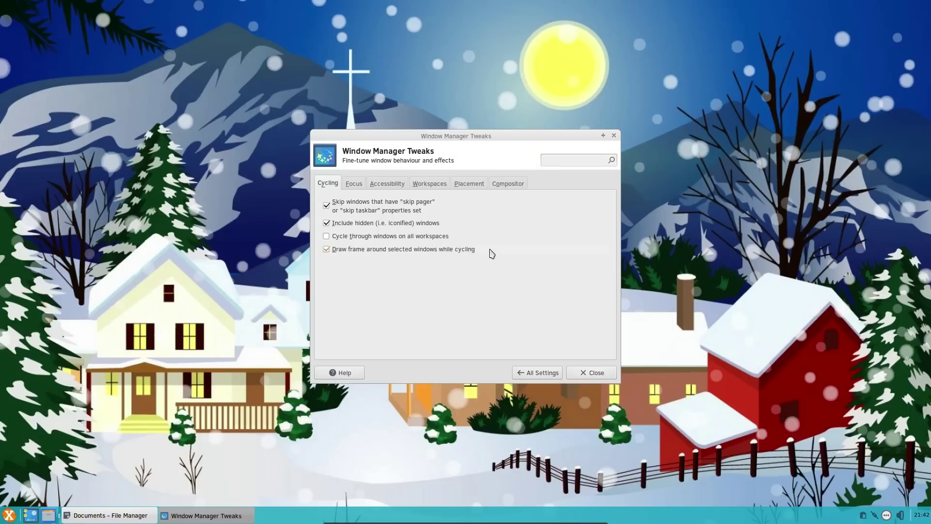
left_click(507, 184)
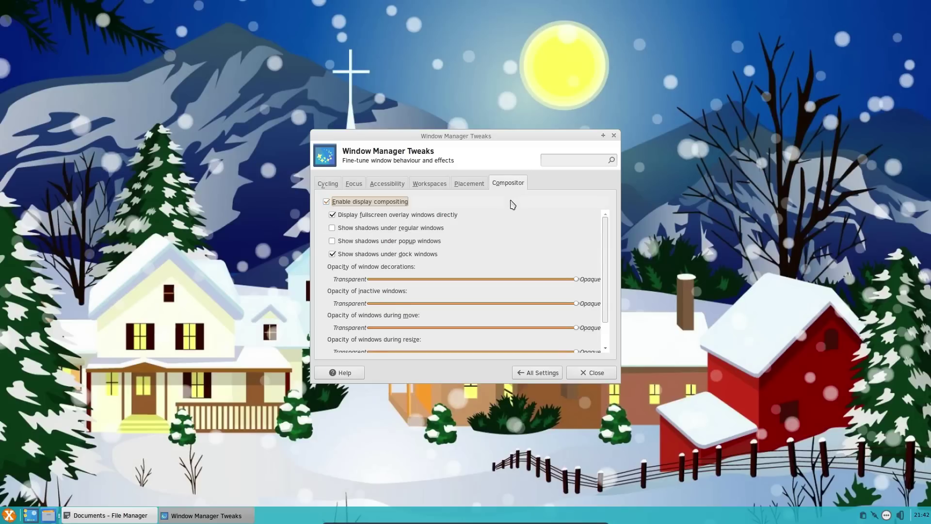
scroll(528, 243, "down", 2)
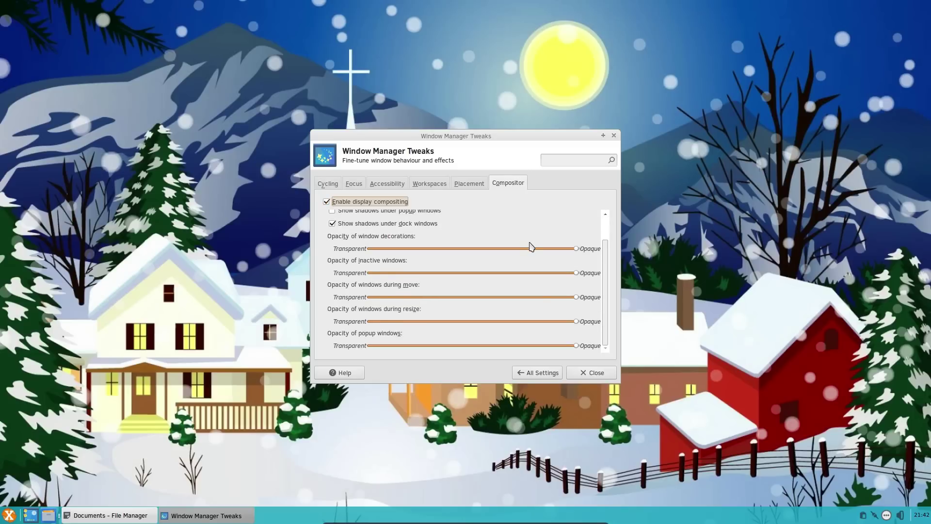
scroll(532, 247, "up", 2)
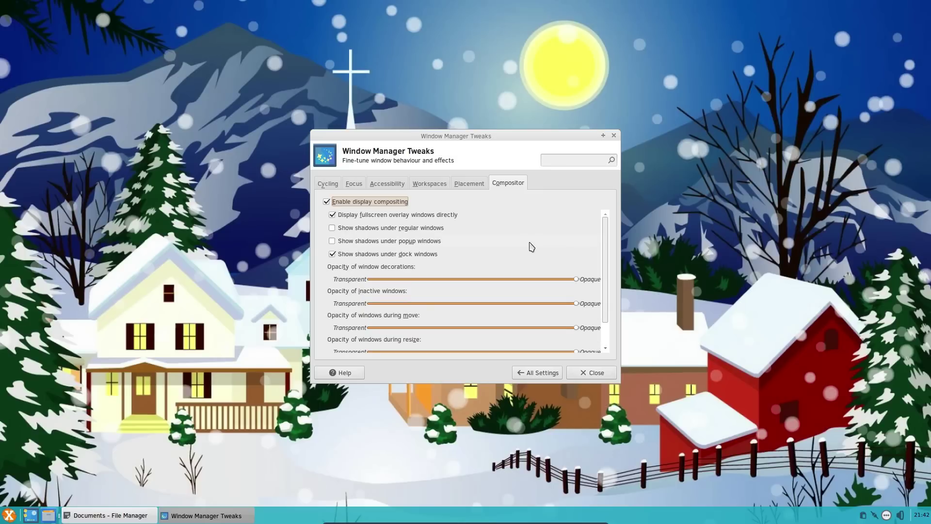
Return to the settings overview and open Workspaces, showing four workspaces
left_click(537, 372)
scroll(505, 278, "up", 3)
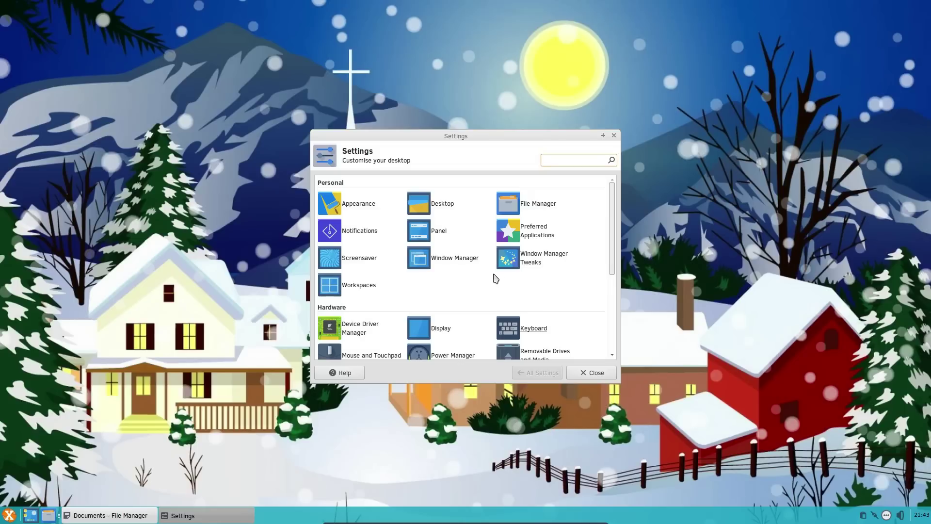
left_click(357, 288)
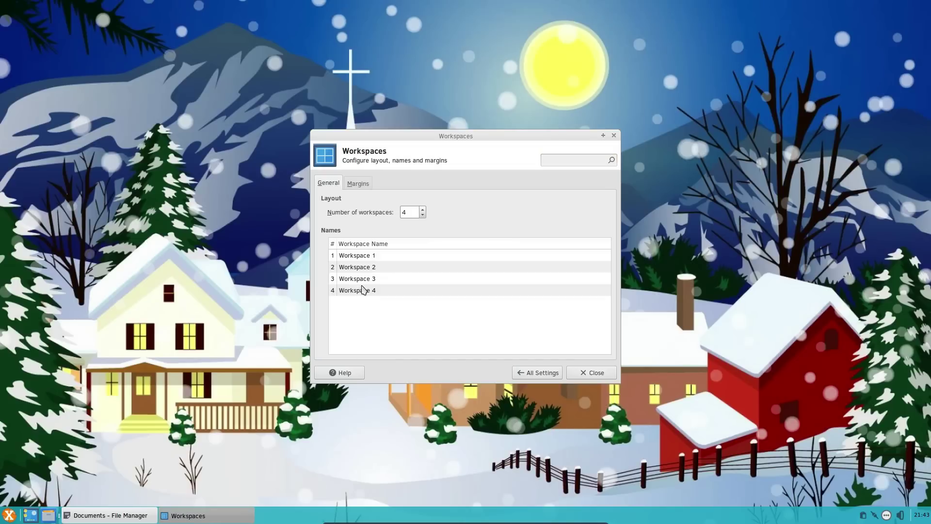
Search the panel's Add New Items list for 'work' and add the Workspace Switcher plugin
right_click(844, 516)
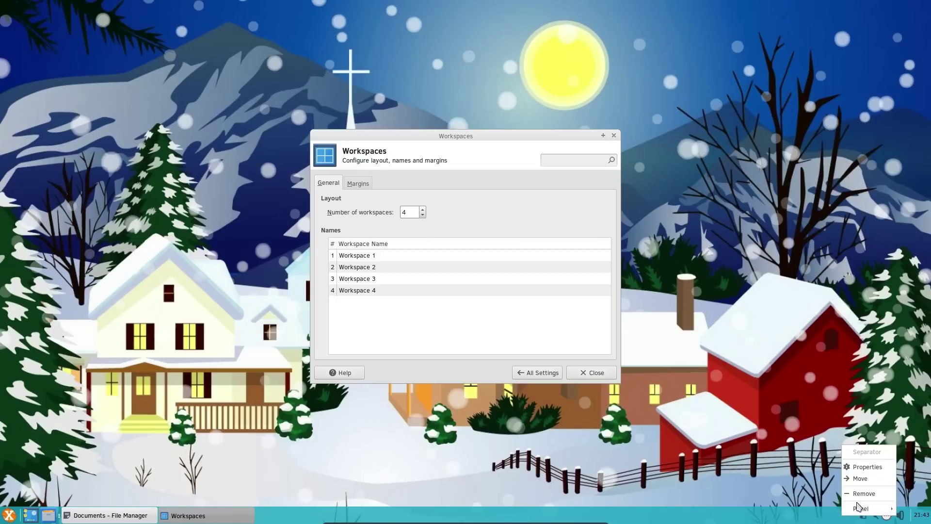
mouse_move(860, 507)
left_click(806, 465)
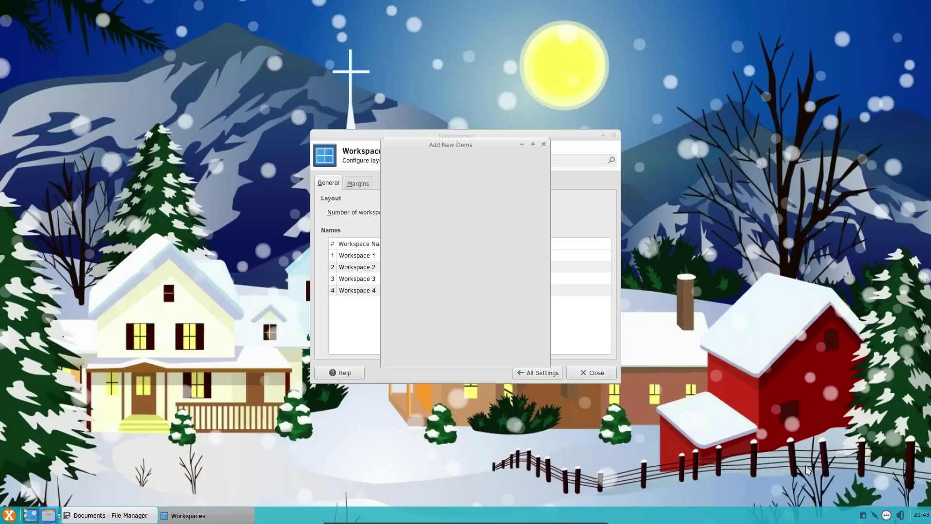
left_click(542, 316)
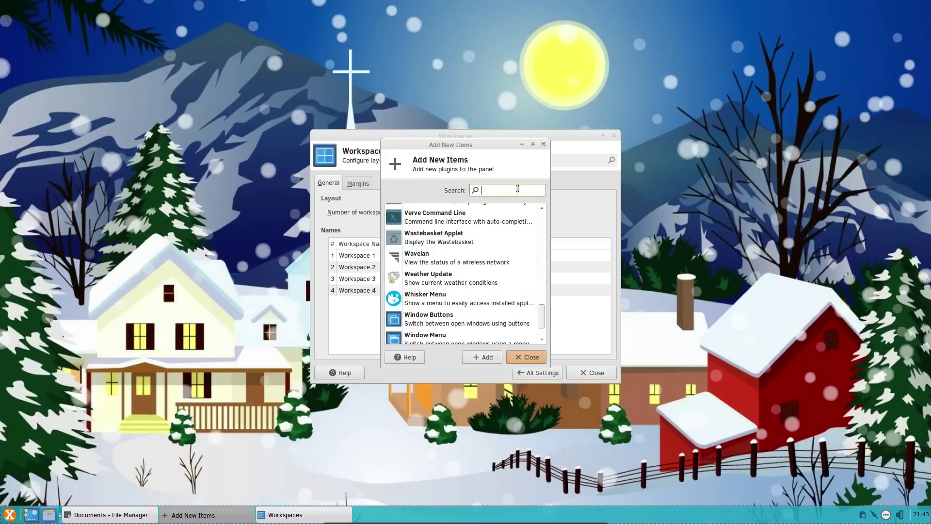
type("wo")
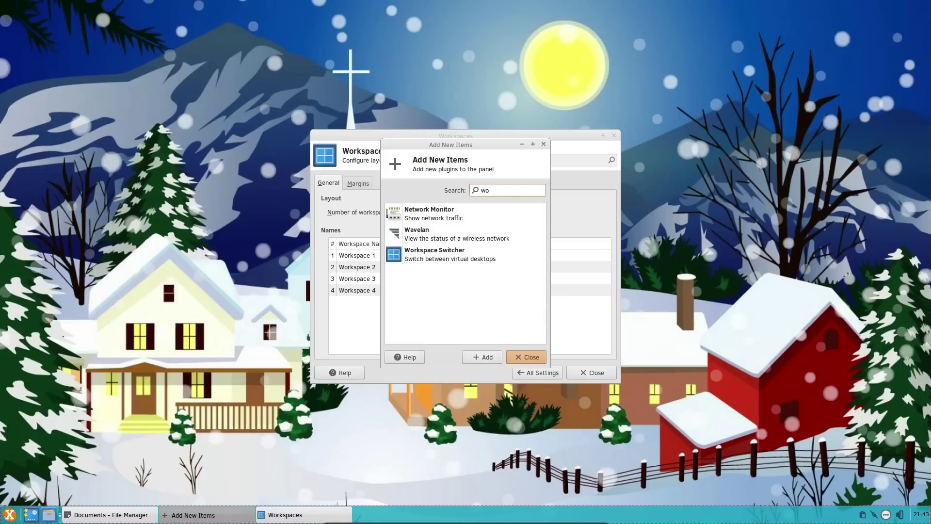
type("rk")
left_click(450, 257)
left_click(487, 357)
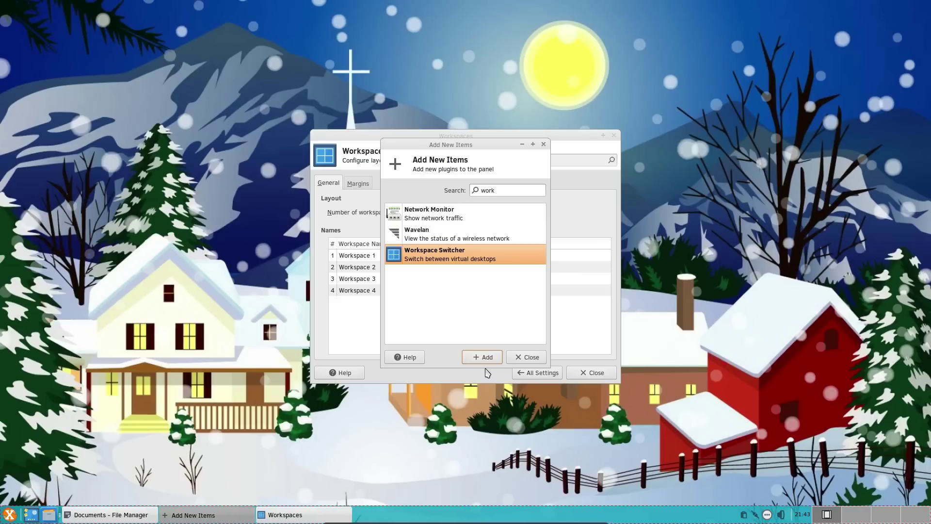
Switch back to the settings window and return it to the All Settings overview
key("alt+Tab")
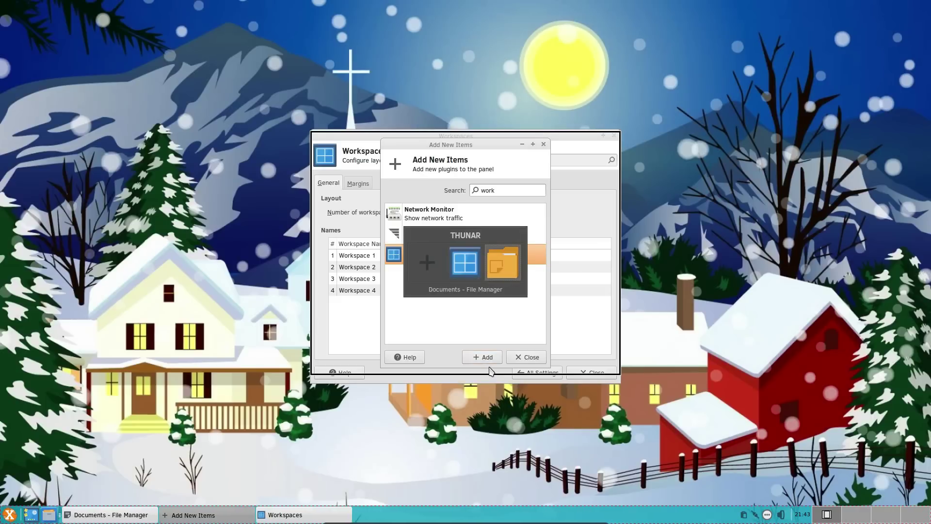
key("alt+Tab")
left_click(553, 372)
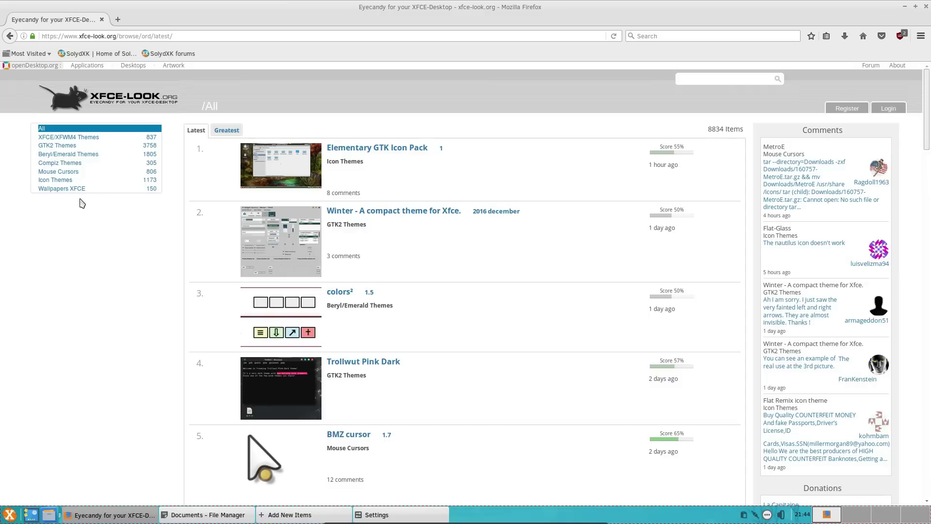
Filter xfce-look.org to the XFCE/XFWM4 Themes category and scroll through its 837 themes
scroll(122, 250, "down", 3)
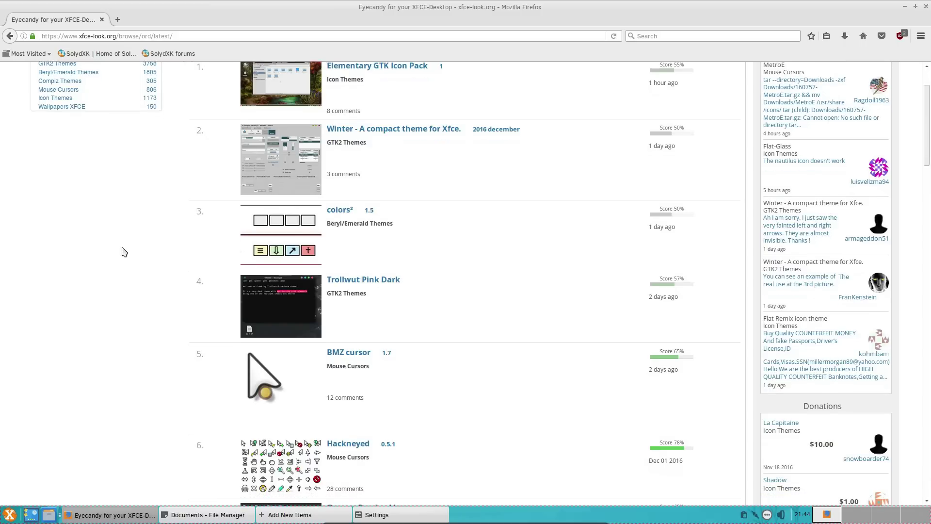
scroll(123, 251, "up", 3)
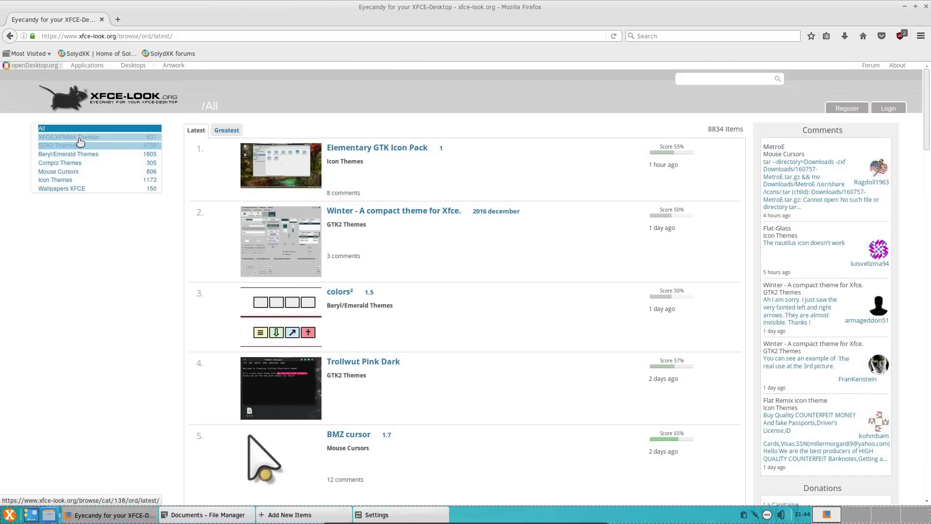
left_click(80, 141)
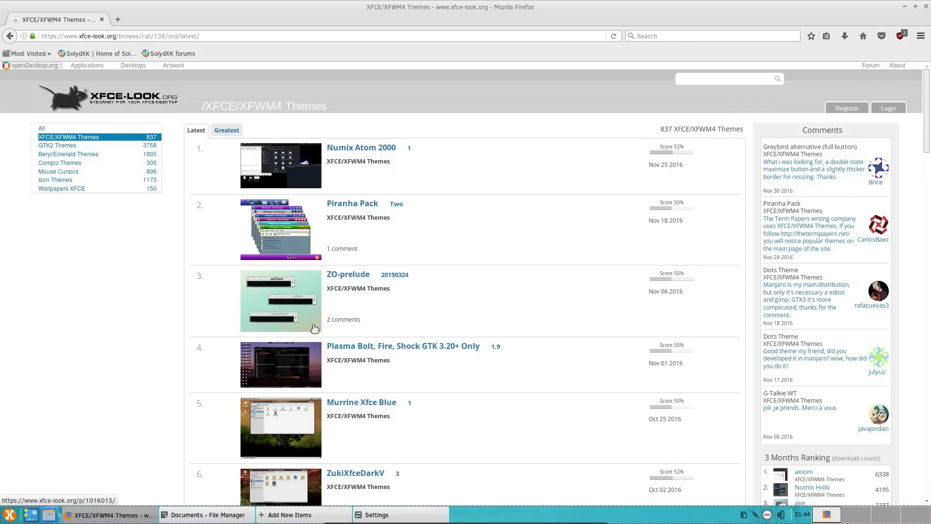
scroll(314, 327, "down", 3)
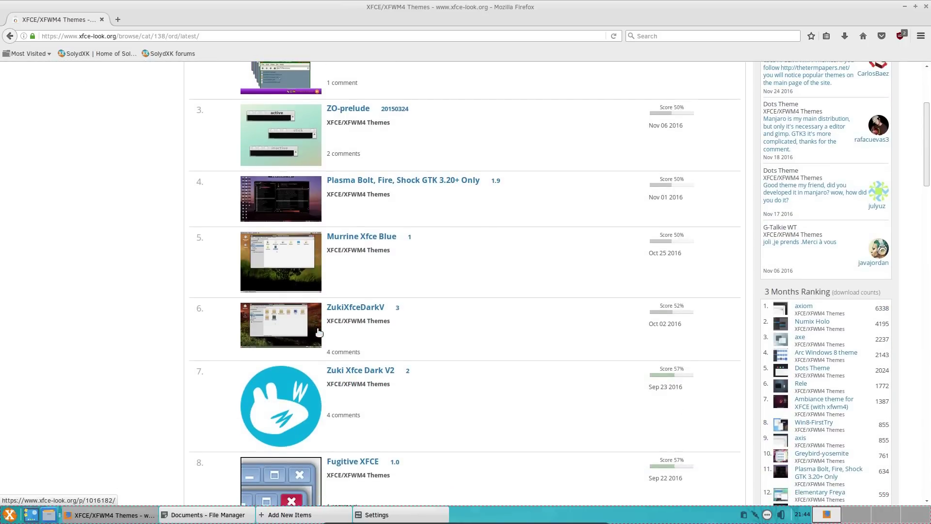
scroll(318, 333, "down", 2)
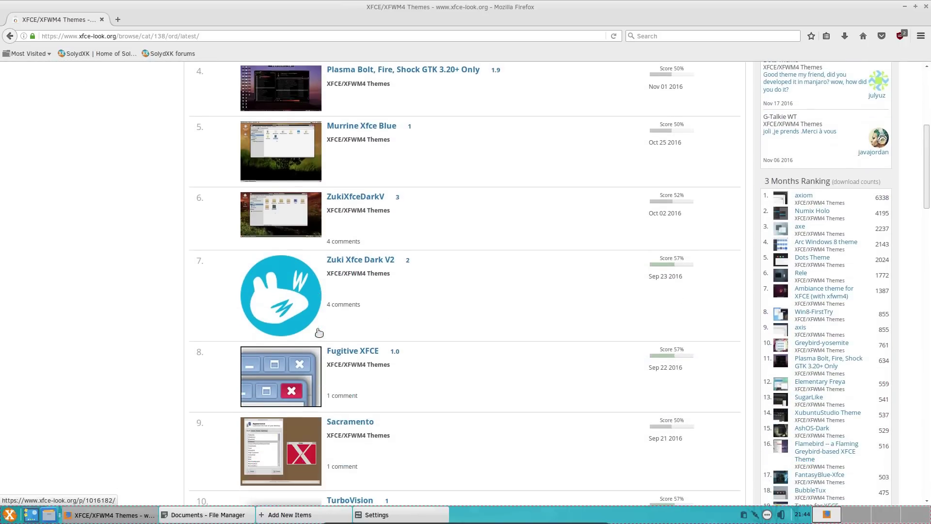
Minimise Firefox to reveal the Settings Manager overview
left_click(905, 8)
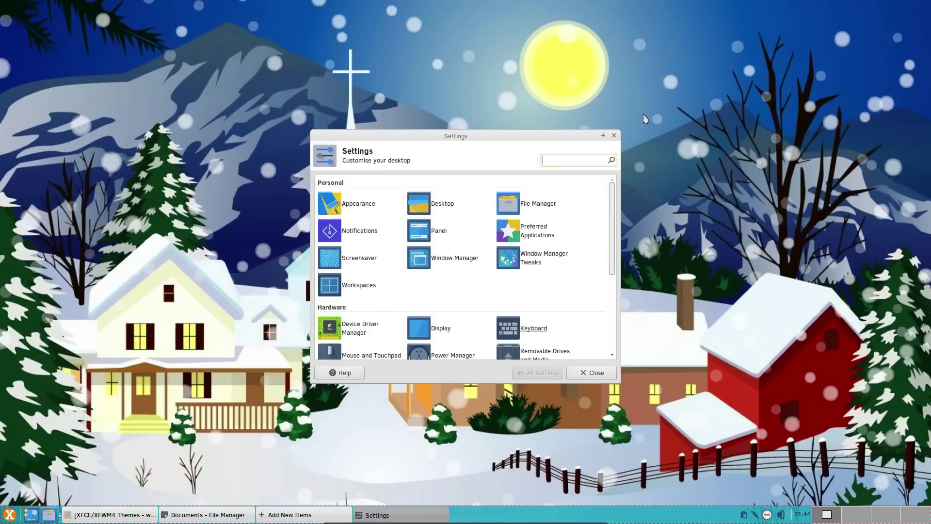